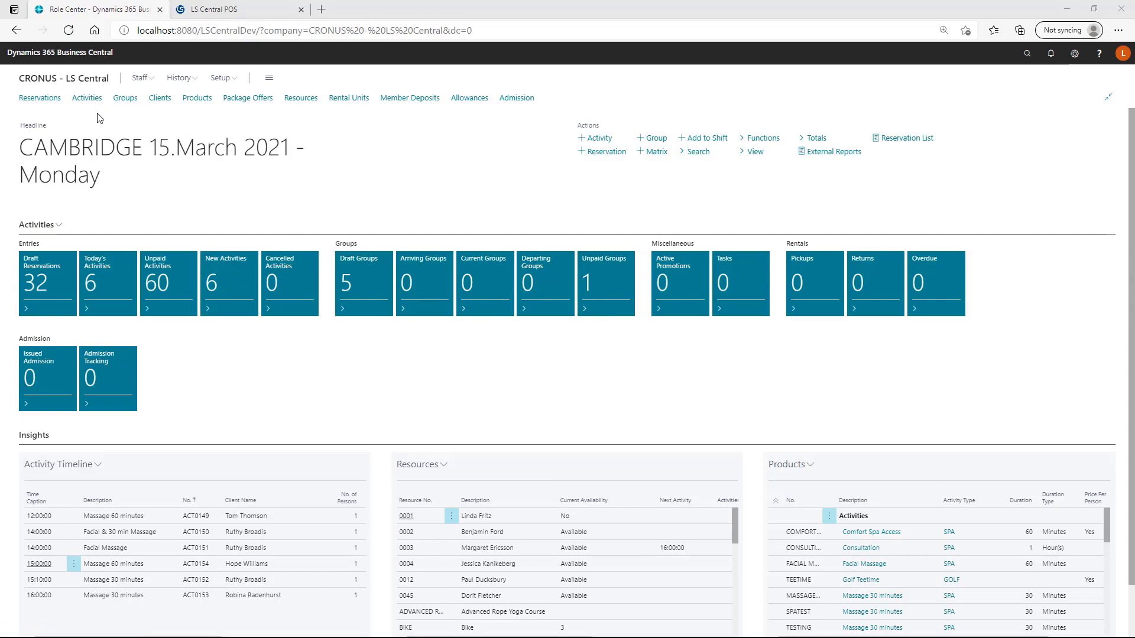
- Create a new activity group with reservation type SPA and the group name "Demo Sample Group Reservation"
{"action": "left_click", "coordinate": [123, 101]}
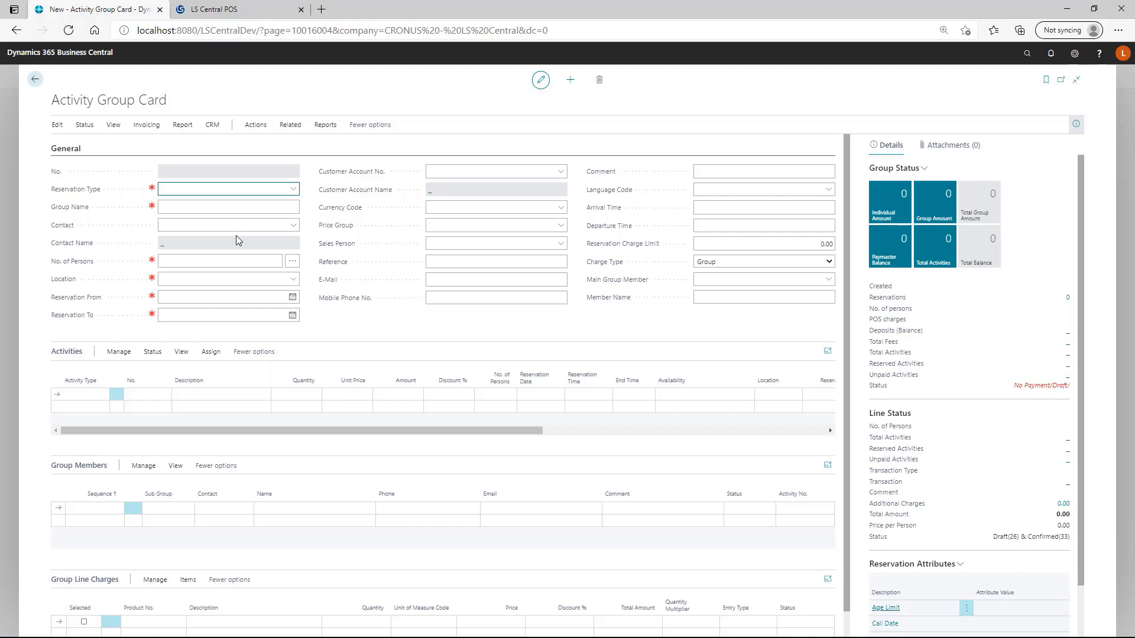
{"action": "type", "text": "a"}
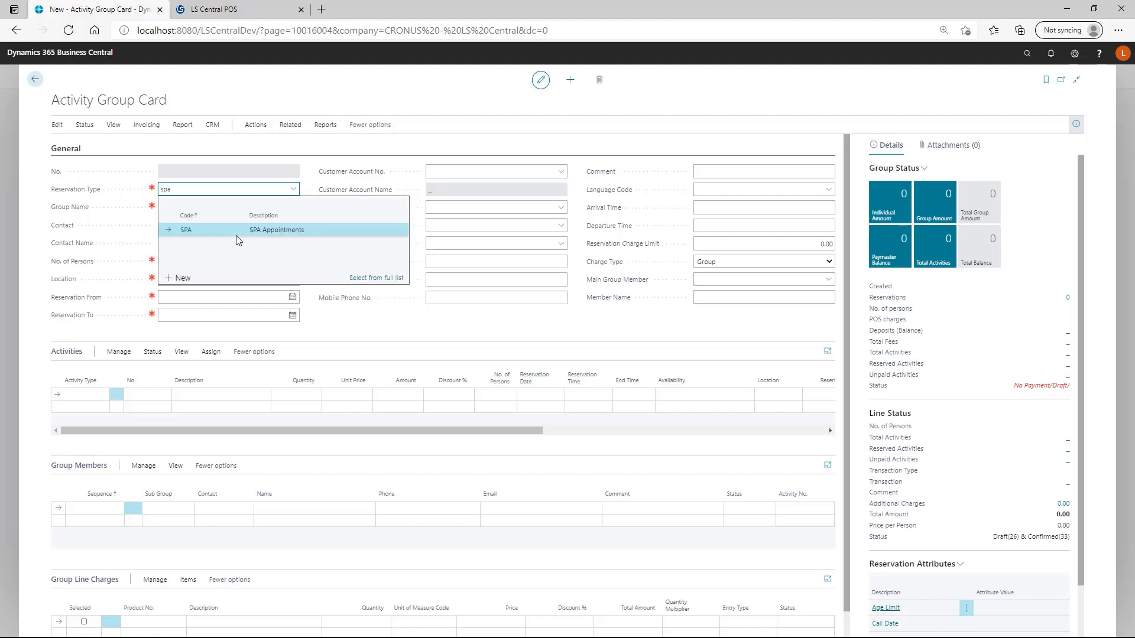
{"action": "left_click", "coordinate": [236, 239]}
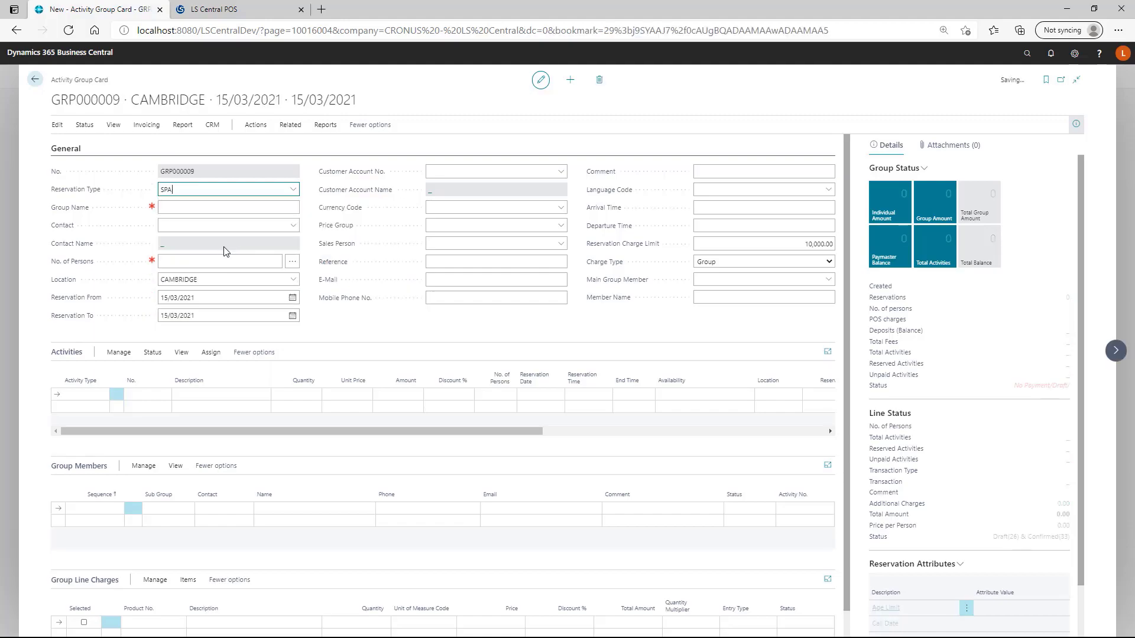
{"action": "left_click", "coordinate": [195, 208]}
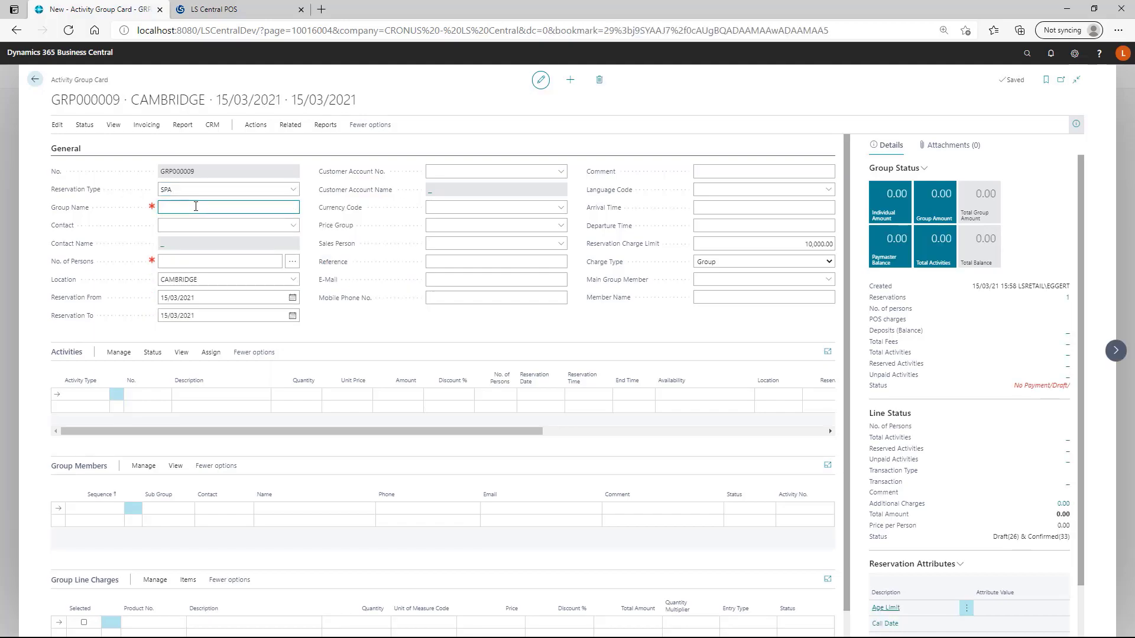
{"action": "type", "text": "Demo Sample Gropu up Reservation"}
{"action": "key", "text": "Tab"}
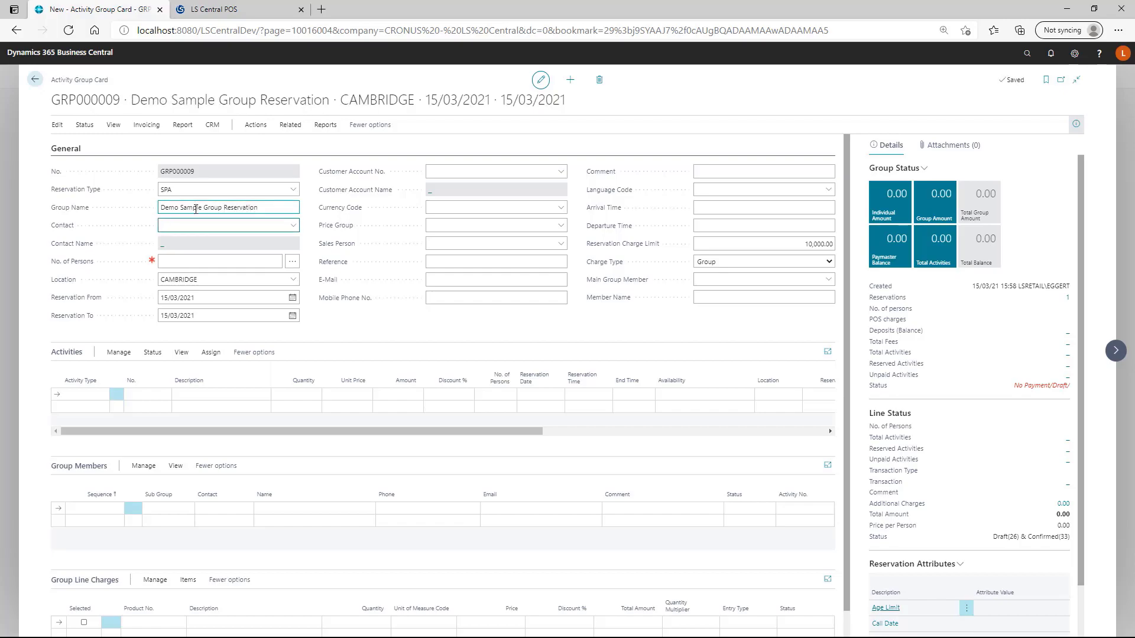
- Set the group to 4 persons and its reservation period from 20/03/2021 to 25/03/2021
{"action": "left_click", "coordinate": [262, 260]}
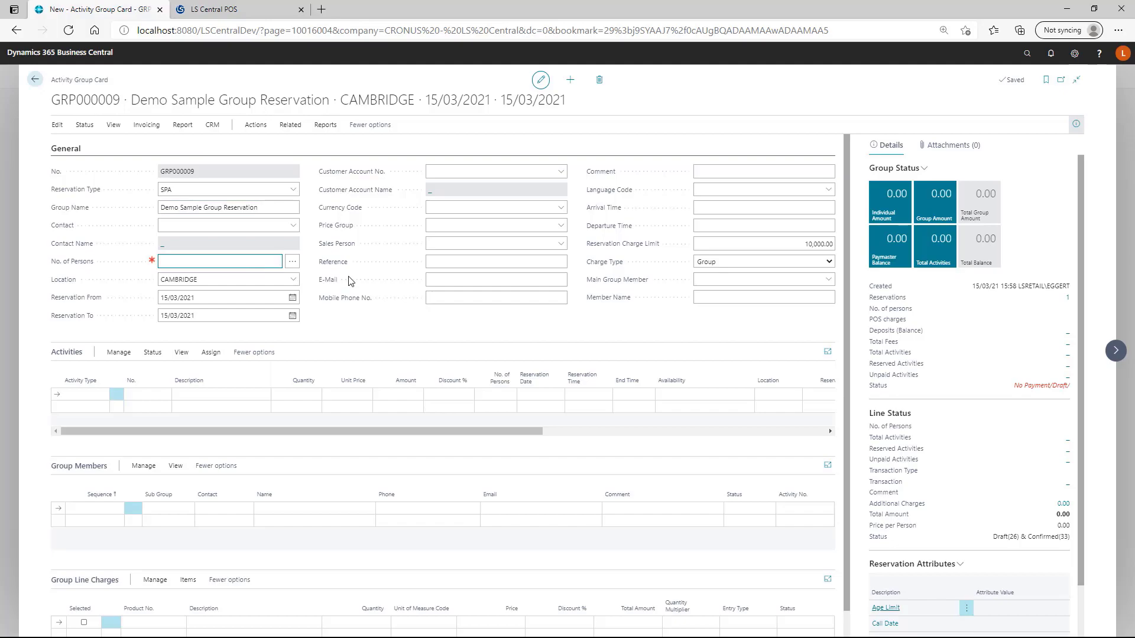
{"action": "key", "text": "Tab"}
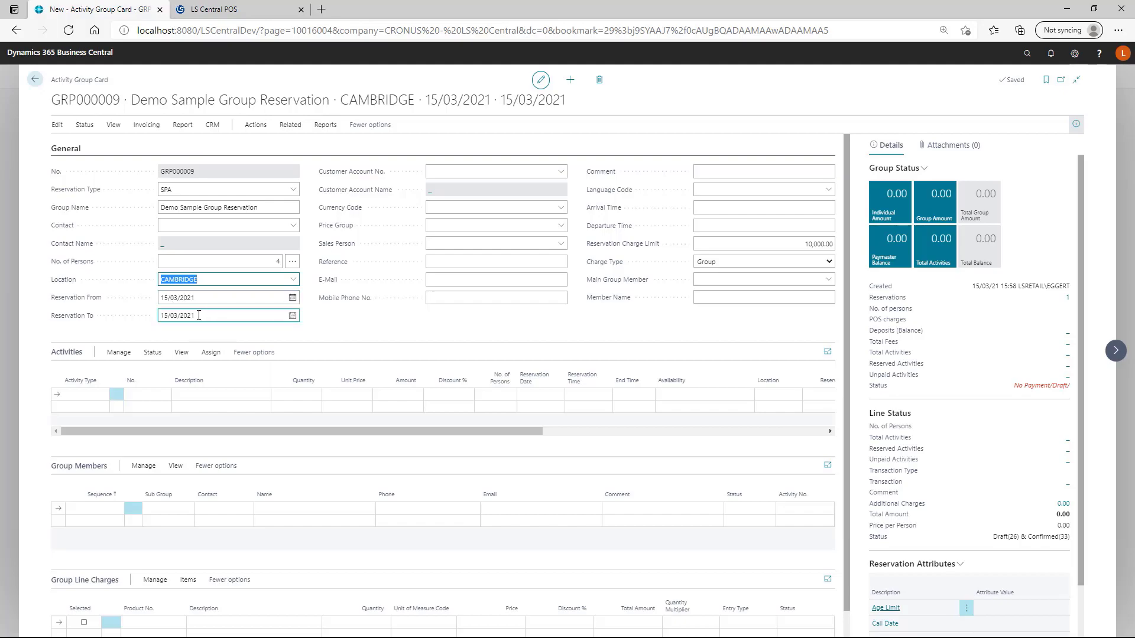
{"action": "key", "text": "Tab"}
{"action": "type", "text": "20"}
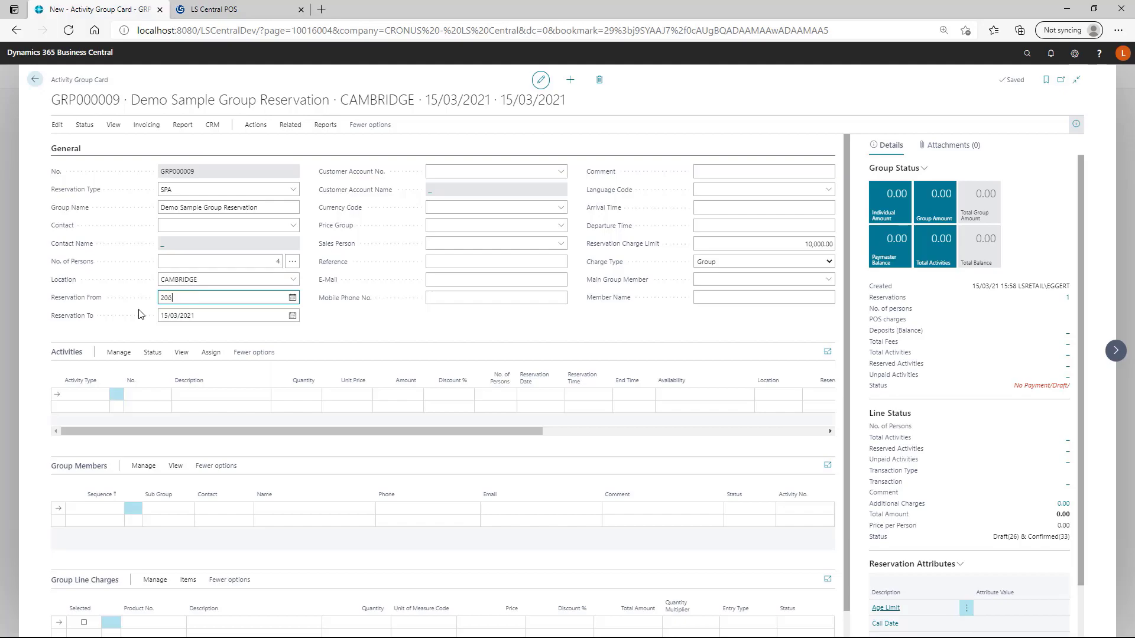
{"action": "key", "text": "Tab"}
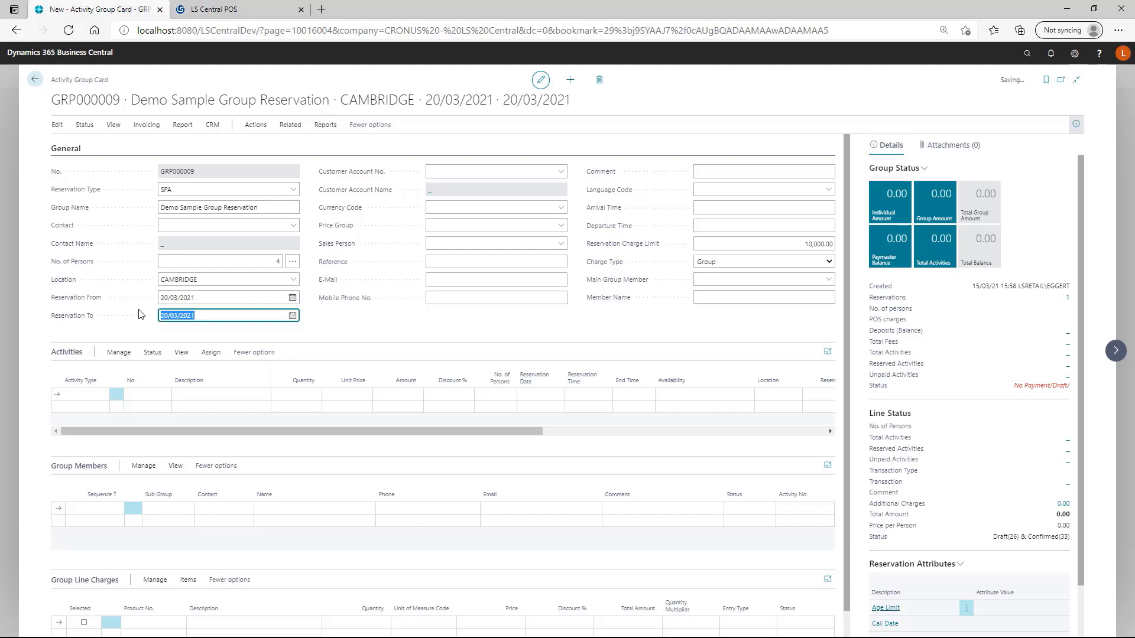
{"action": "type", "text": "25"}
{"action": "key", "text": "Tab"}
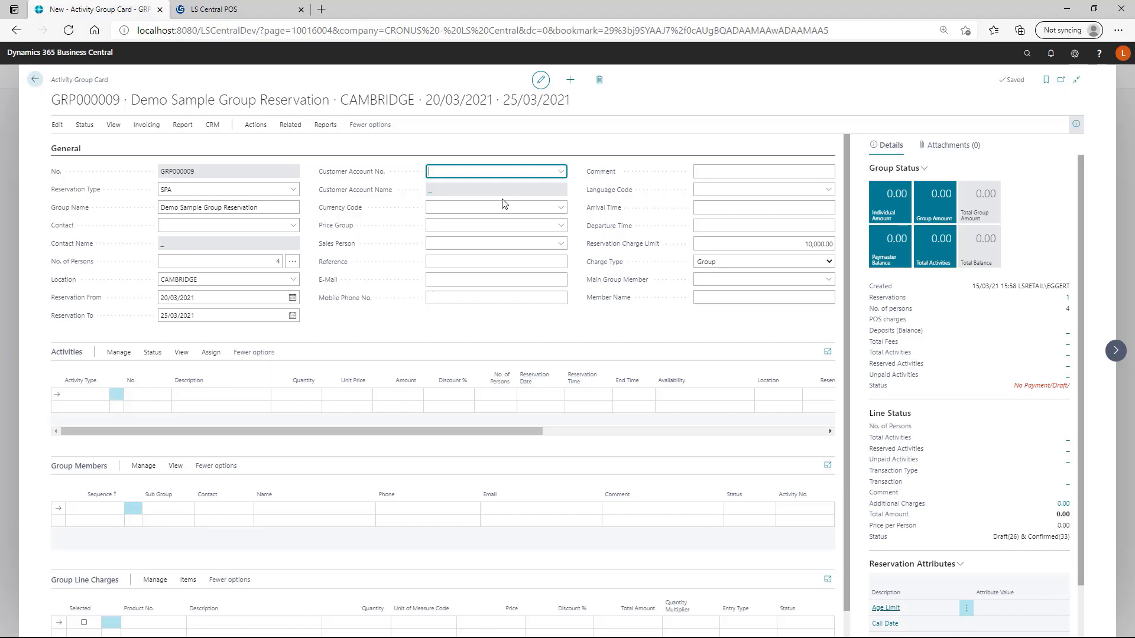
- Assign the generic POS Customer account to the group reservation
{"action": "type", "text": "1"}
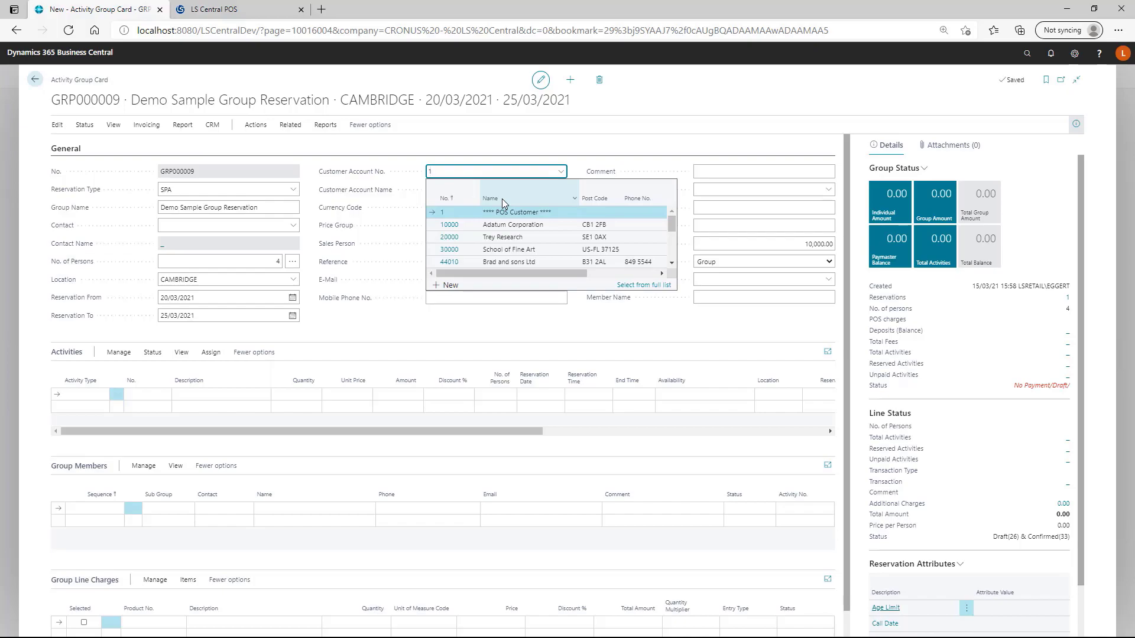
{"action": "left_click", "coordinate": [511, 214]}
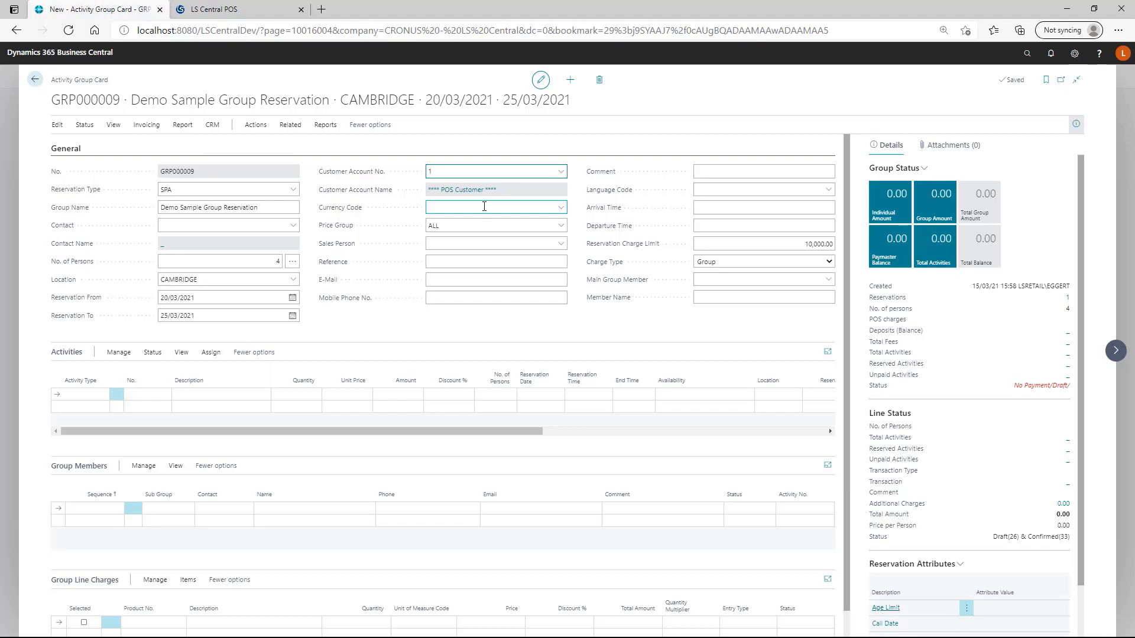
- Review the currency code, sales person, comment and charge type fields of the group, keeping the charge type as Group
{"action": "left_click", "coordinate": [484, 206]}
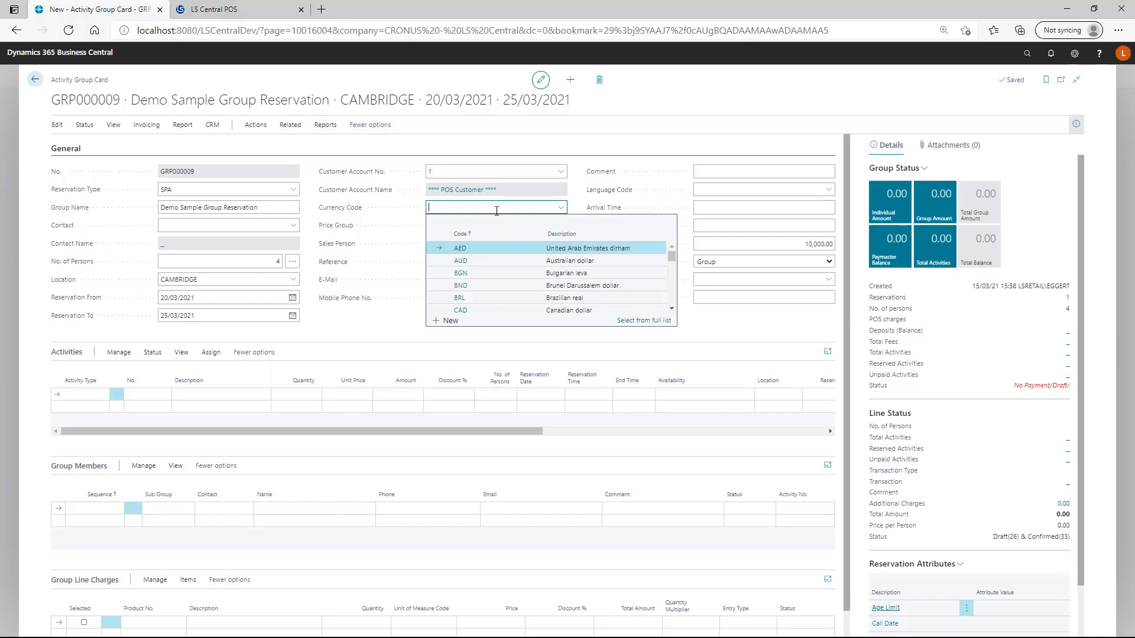
{"action": "key", "text": "Escape"}
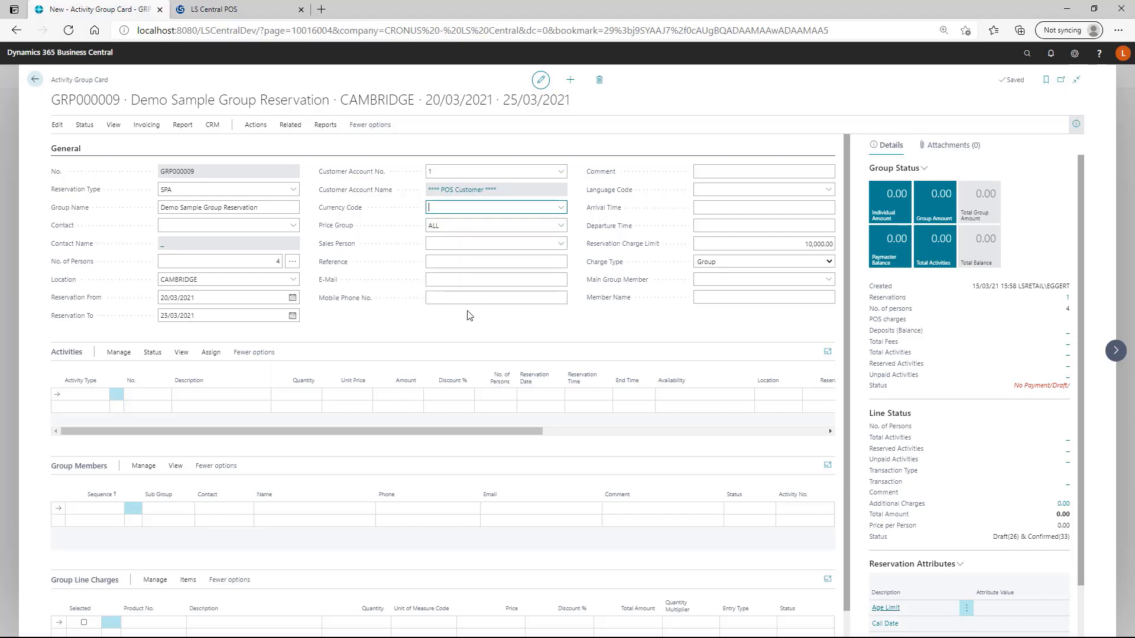
{"action": "left_click", "coordinate": [459, 243]}
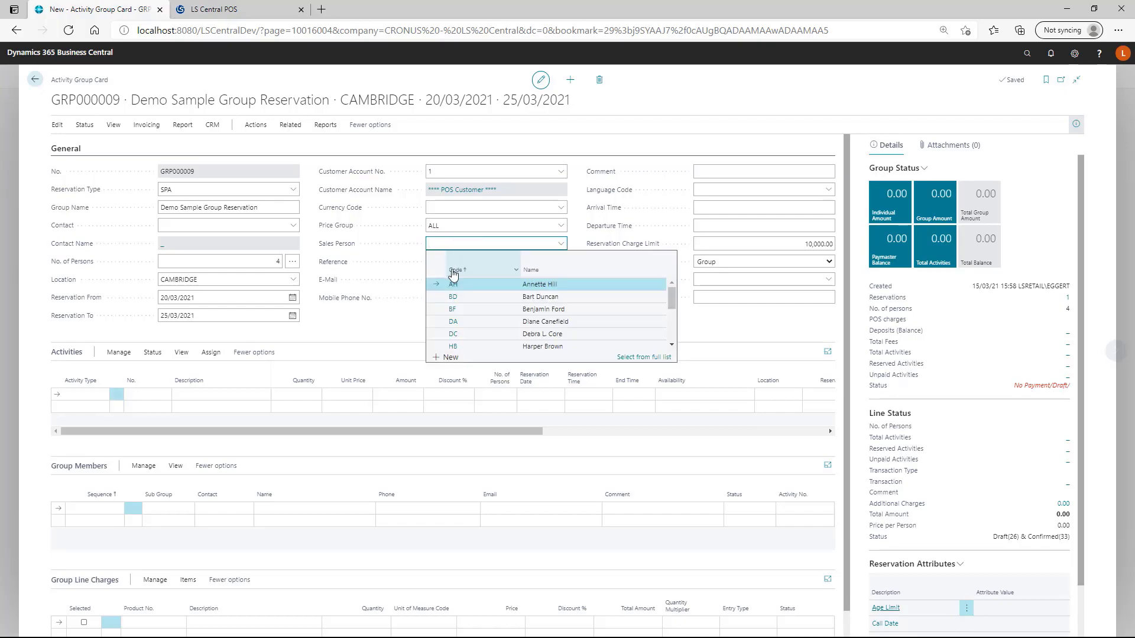
{"action": "left_click", "coordinate": [370, 329]}
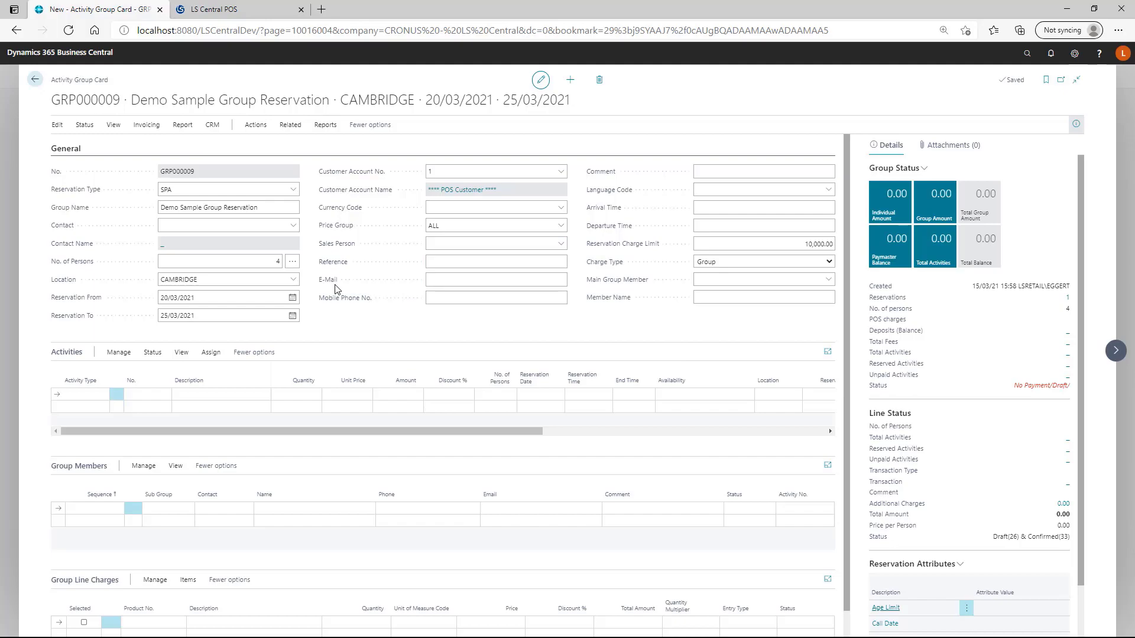
{"action": "left_click", "coordinate": [763, 173]}
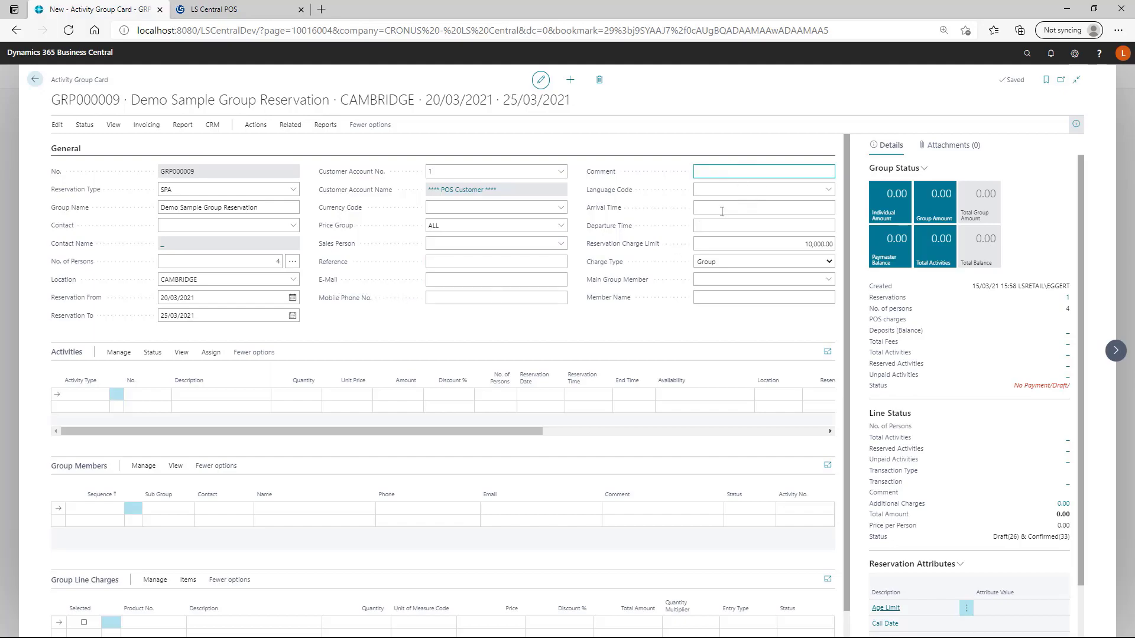
{"action": "left_click", "coordinate": [733, 262]}
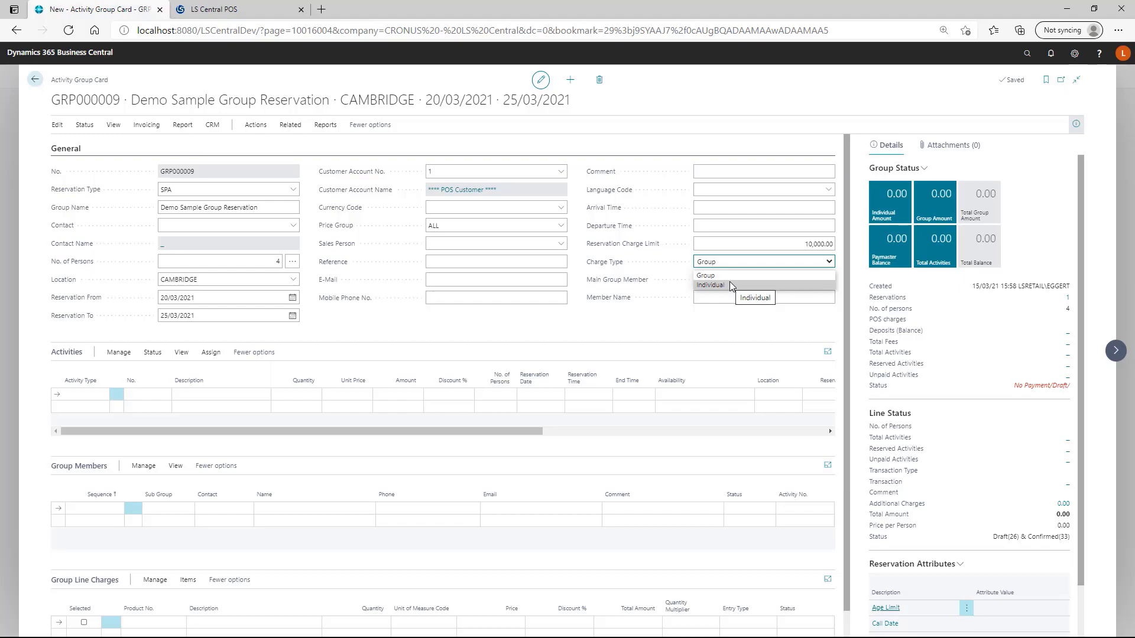
{"action": "left_click", "coordinate": [748, 262]}
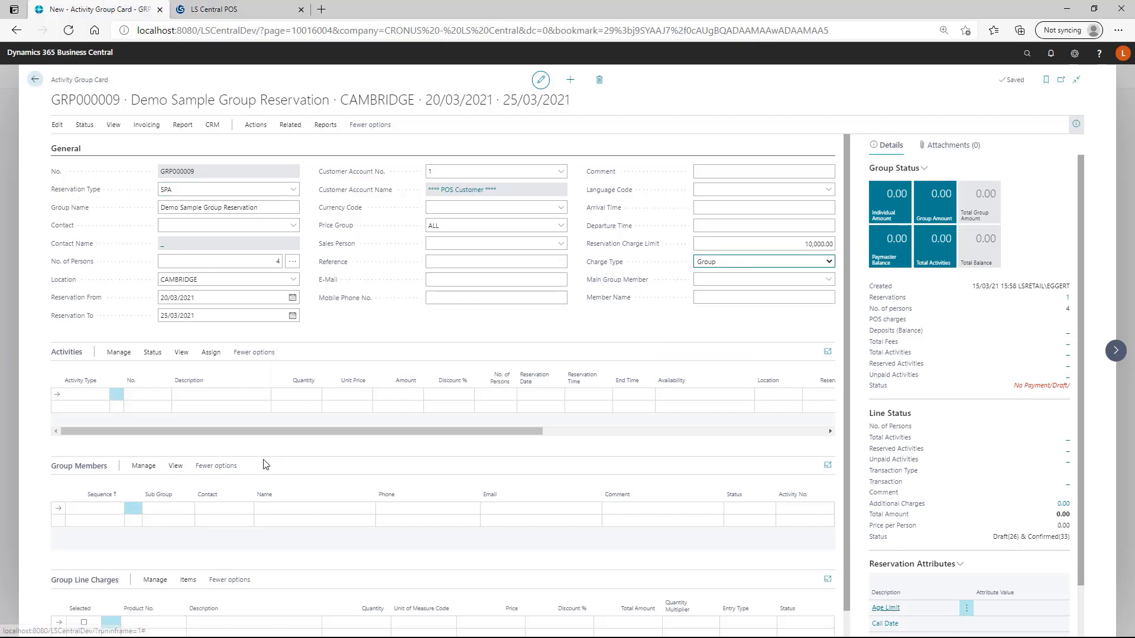
- Add the activity MASSAGE30 to the group's first activity line
{"action": "left_click", "coordinate": [83, 393]}
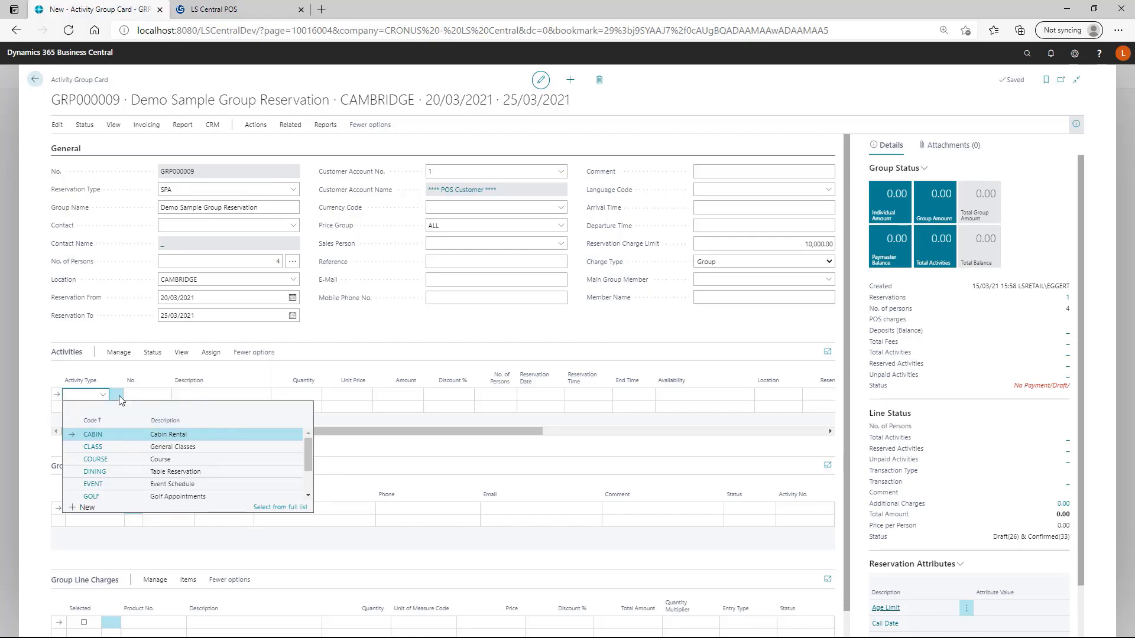
{"action": "left_click", "coordinate": [145, 395]}
{"action": "type", "text": "sp"}
{"action": "key", "text": "BackSpace"}
{"action": "key", "text": "BackSpace"}
{"action": "type", "text": "m"}
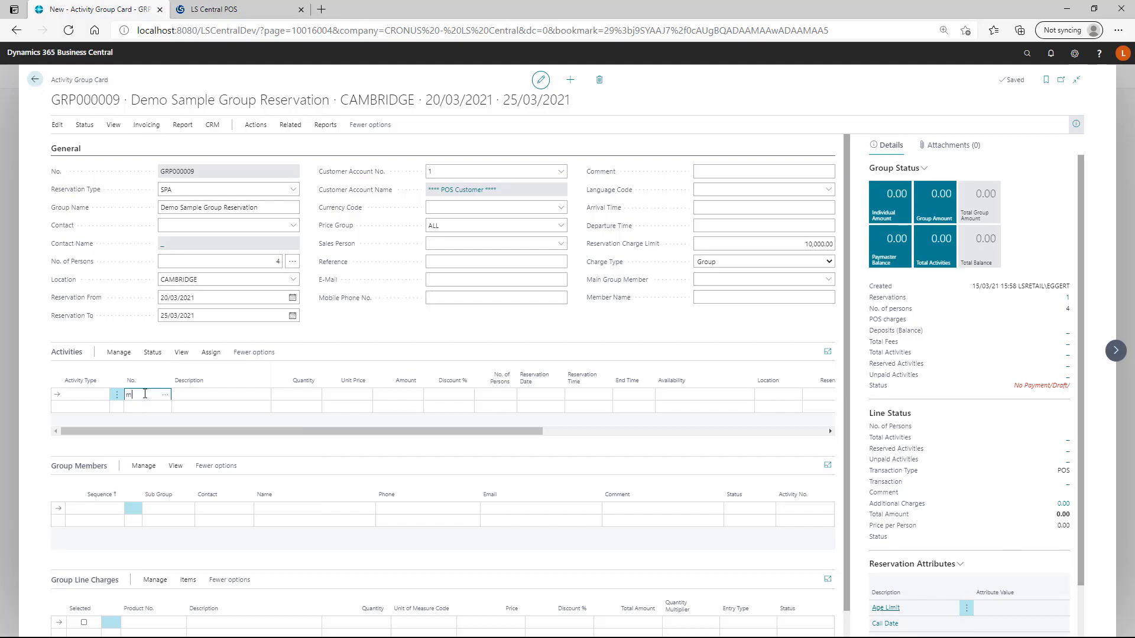
{"action": "type", "text": "assage30"}
{"action": "key", "text": "Tab"}
{"action": "key", "text": "Tab"}
{"action": "key", "text": "Tab"}
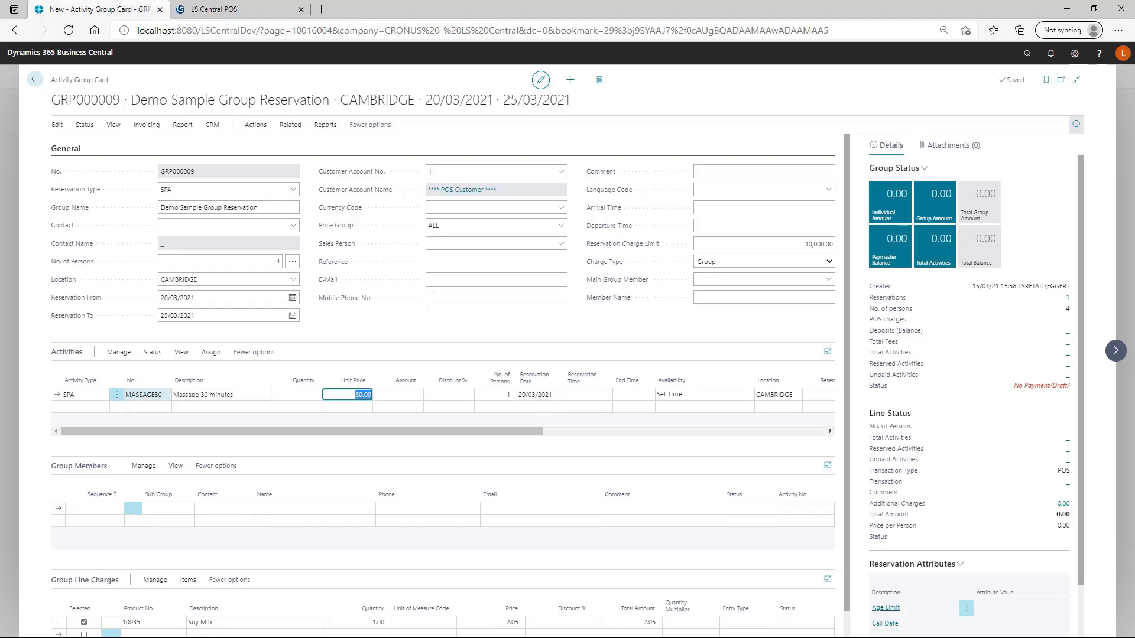
- Open the group members list from the number of persons and look through the member rows and their columns
{"action": "left_click", "coordinate": [268, 260]}
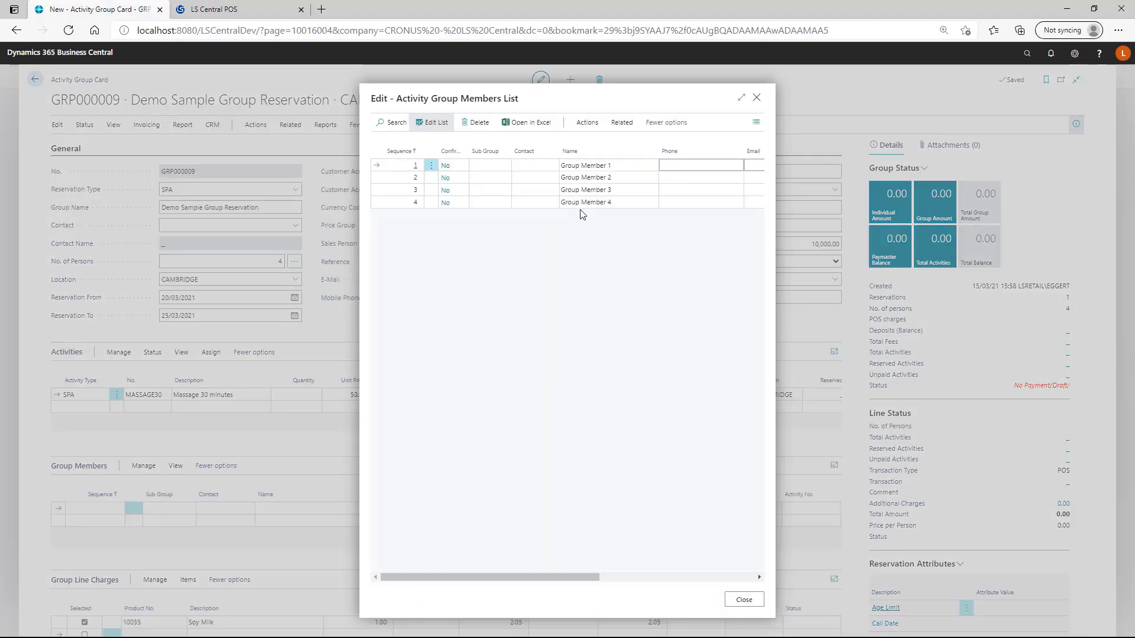
{"action": "left_click", "coordinate": [643, 188]}
{"action": "key", "text": "Up"}
{"action": "key", "text": "Tab"}
{"action": "key", "text": "Tab"}
{"action": "key", "text": "Tab"}
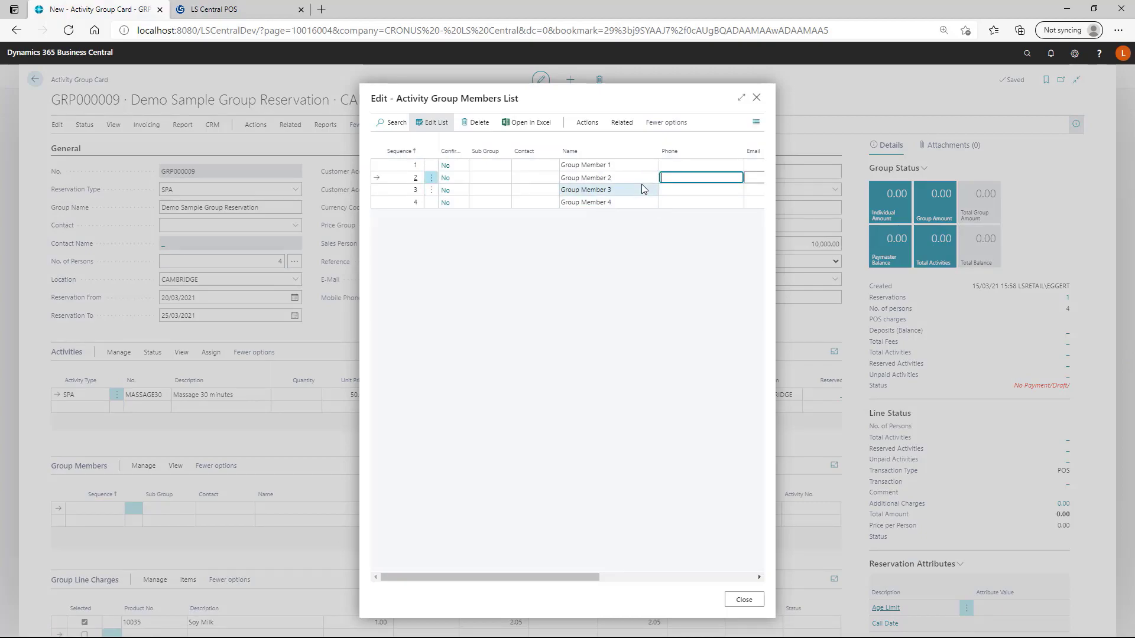
{"action": "key", "text": "Right"}
{"action": "key", "text": "Left"}
{"action": "key", "text": "Left"}
{"action": "key", "text": "Left"}
{"action": "key", "text": "Left"}
{"action": "key", "text": "Left"}
{"action": "key", "text": "Left"}
{"action": "key", "text": "Left"}
{"action": "key", "text": "Left"}
{"action": "key", "text": "Up"}
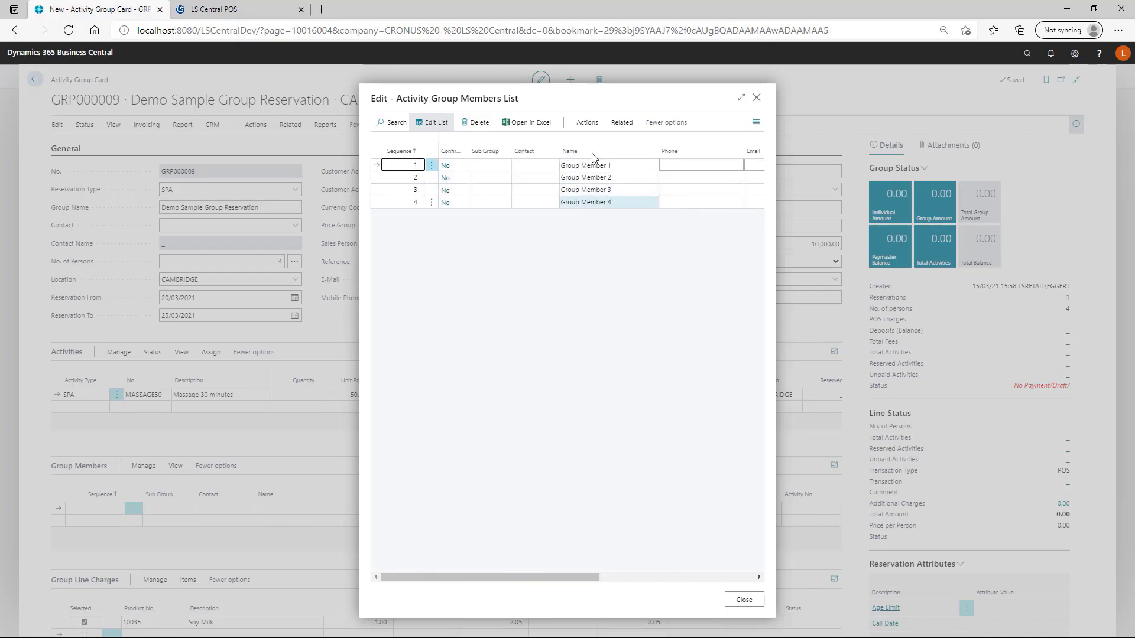
- Check the actions for requesting, sending and importing group members, and close the members list
{"action": "left_click", "coordinate": [594, 122]}
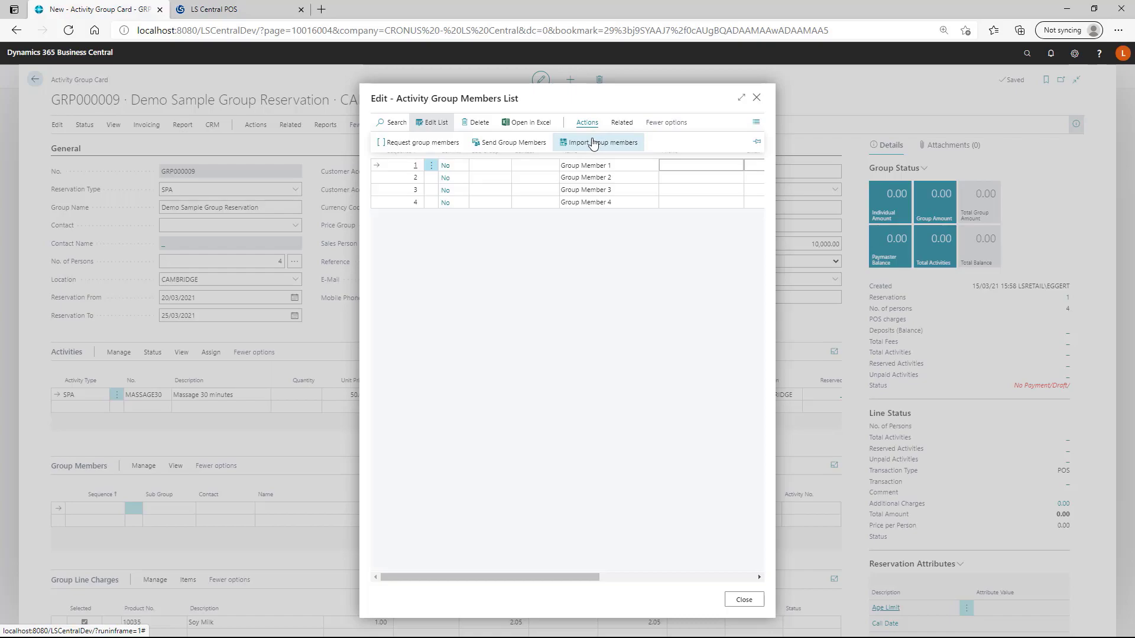
{"action": "left_click", "coordinate": [677, 193]}
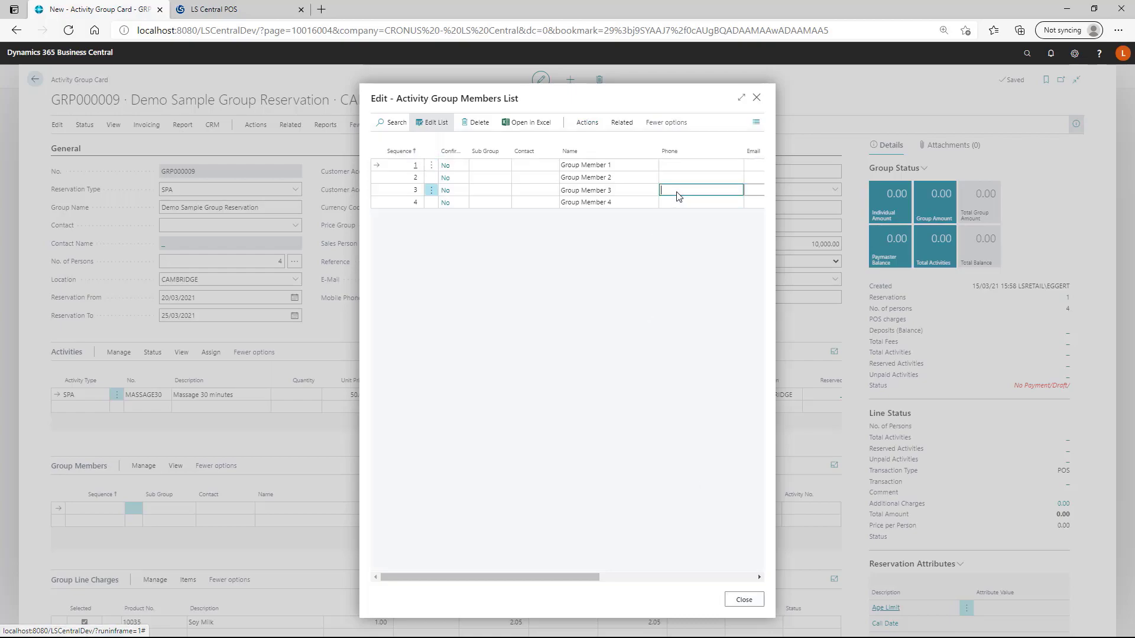
{"action": "left_click", "coordinate": [745, 602]}
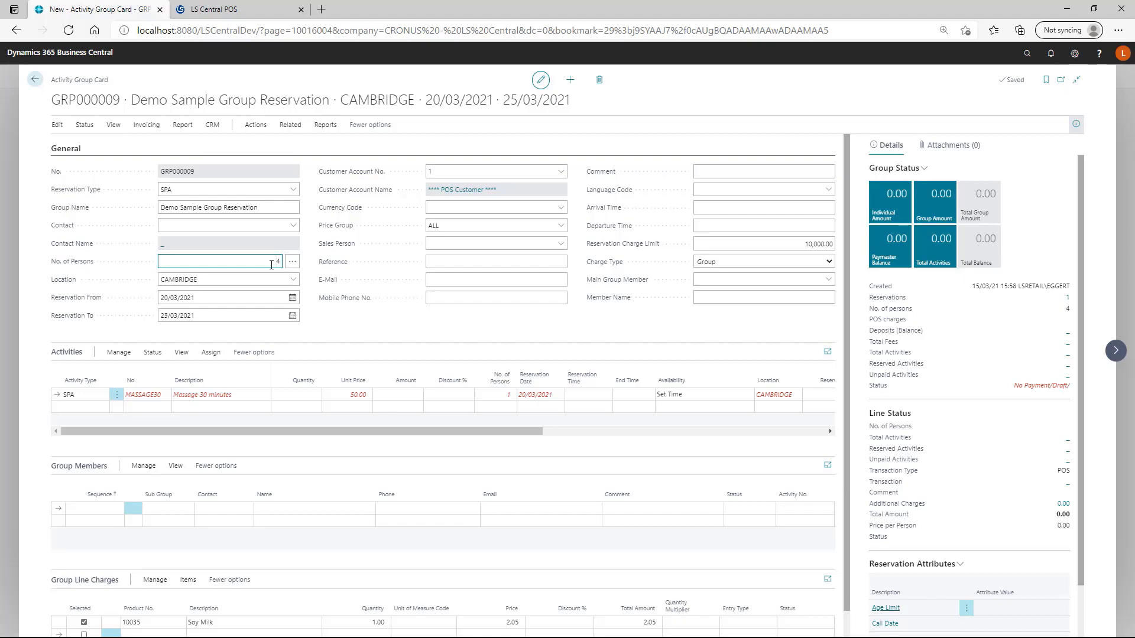
- Set the quantity of the 30-minute massage activity line to 4
{"action": "left_click", "coordinate": [307, 397]}
{"action": "key", "text": "Tab"}
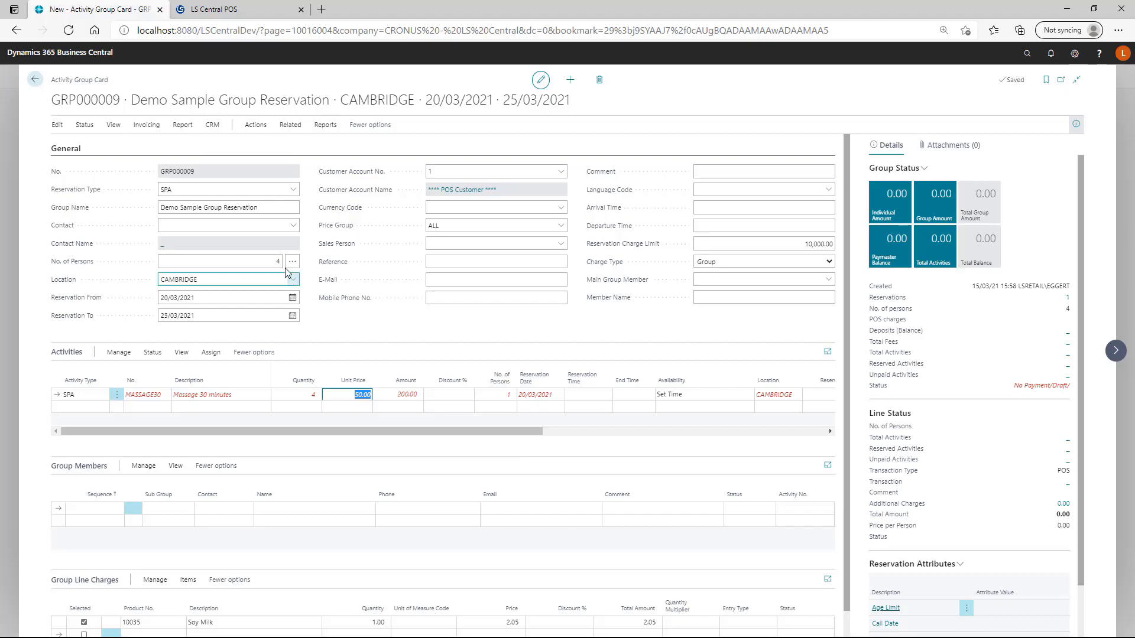
{"action": "key", "text": "Tab"}
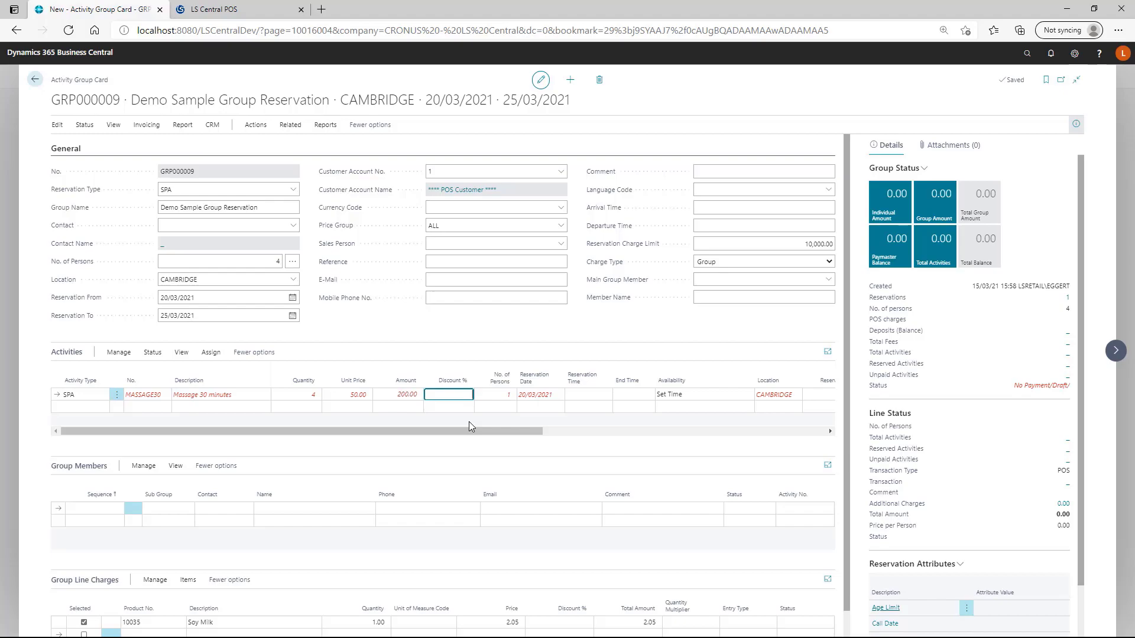
- Set the reservation time of the massage activity line to 14:00:00
{"action": "key", "text": "Tab"}
{"action": "key", "text": "Tab"}
{"action": "key", "text": "Tab"}
{"action": "type", "text": "14"}
{"action": "key", "text": "Tab"}
{"action": "key", "text": "shift+Tab"}
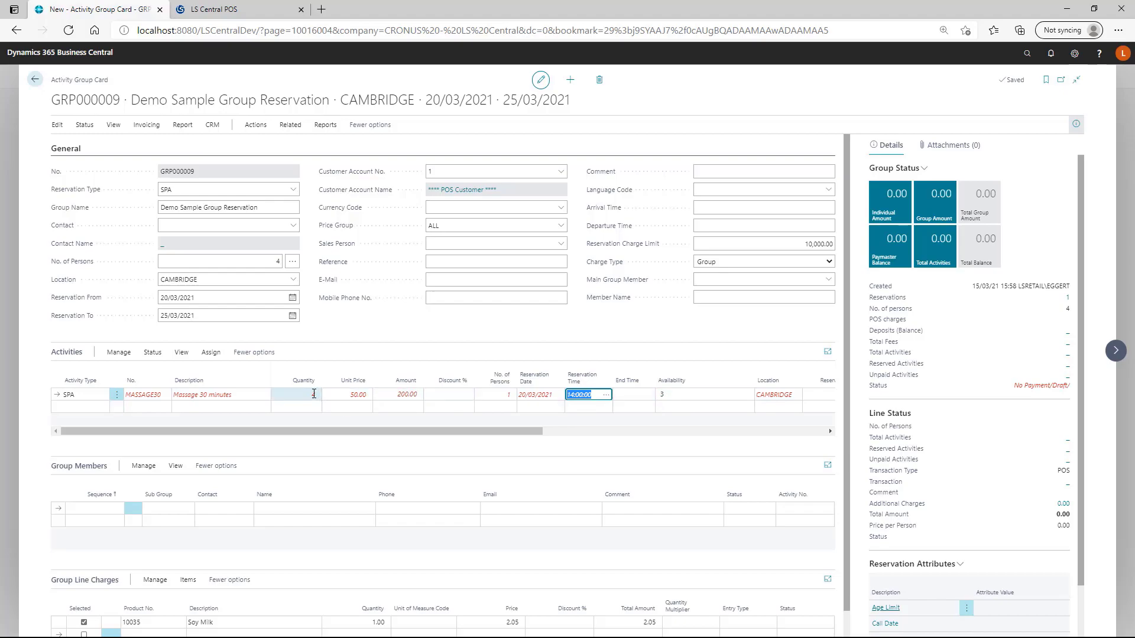
- Set the end time of the massage activity line to 16:00:00
{"action": "left_click", "coordinate": [627, 394]}
{"action": "type", "text": "16"}
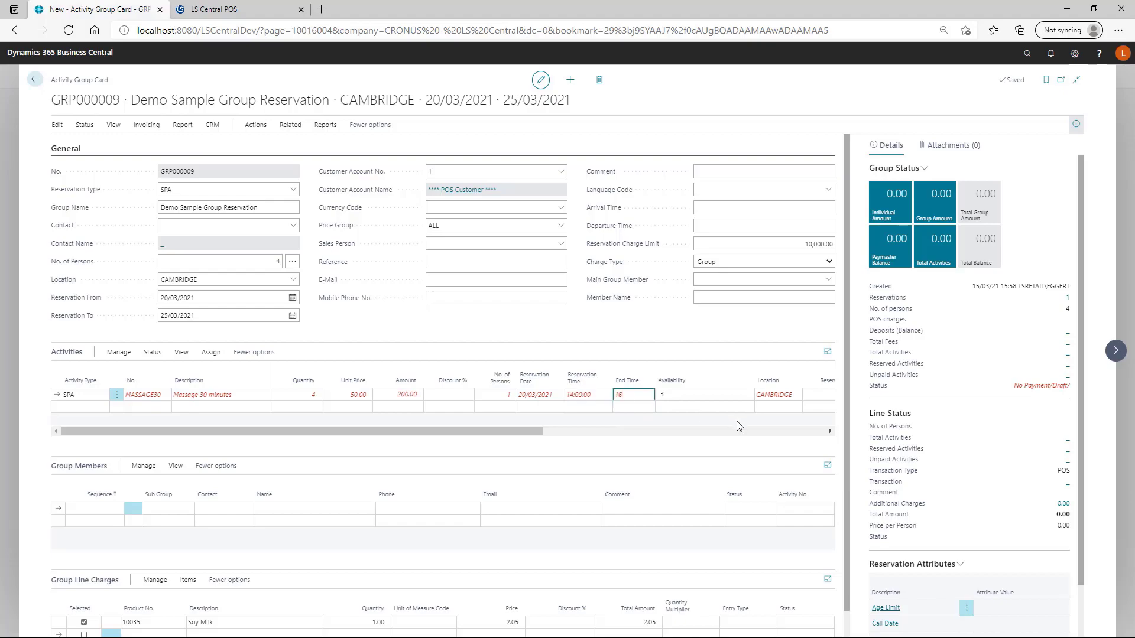
{"action": "key", "text": "Tab"}
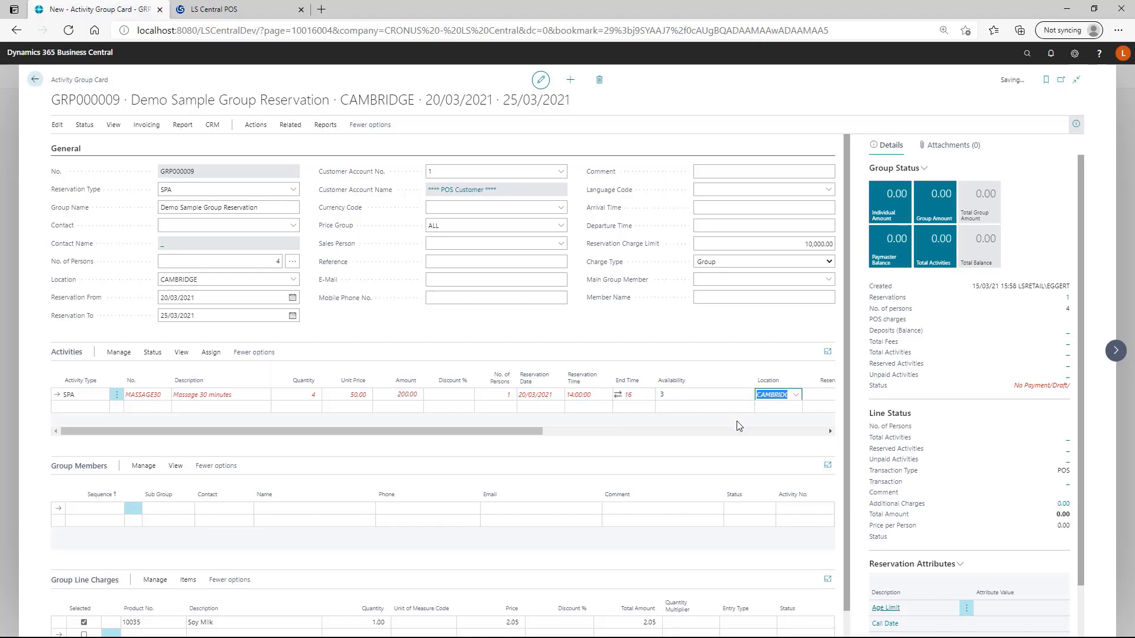
{"action": "key", "text": "shift+Tab"}
{"action": "key", "text": "shift+Tab"}
{"action": "key", "text": "shift+Tab"}
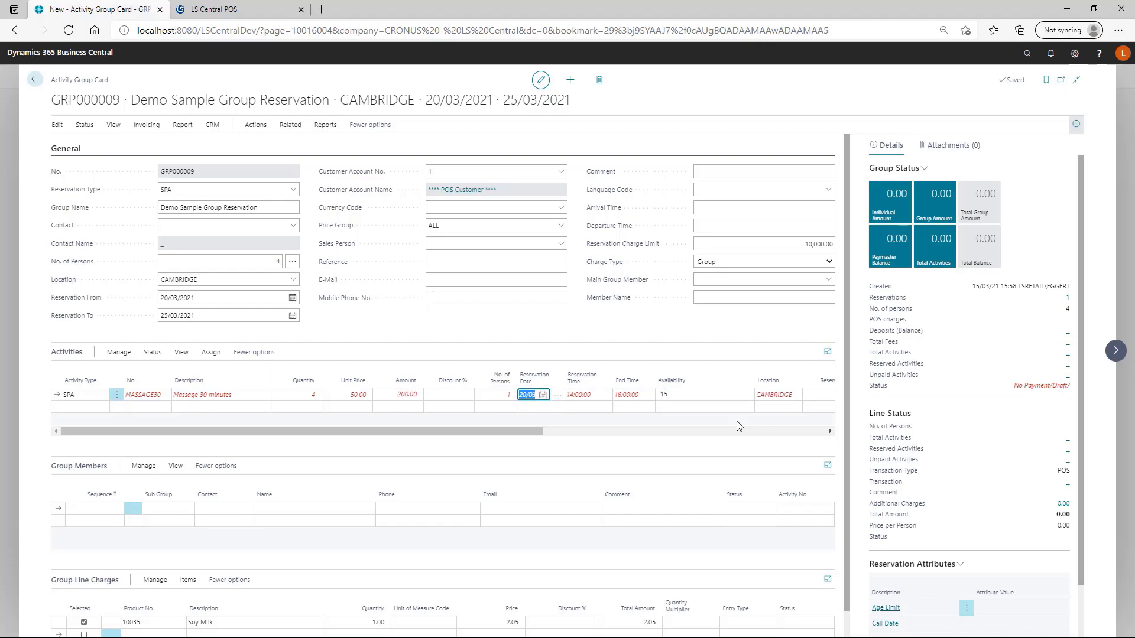
{"action": "key", "text": "Tab"}
{"action": "key", "text": "Tab"}
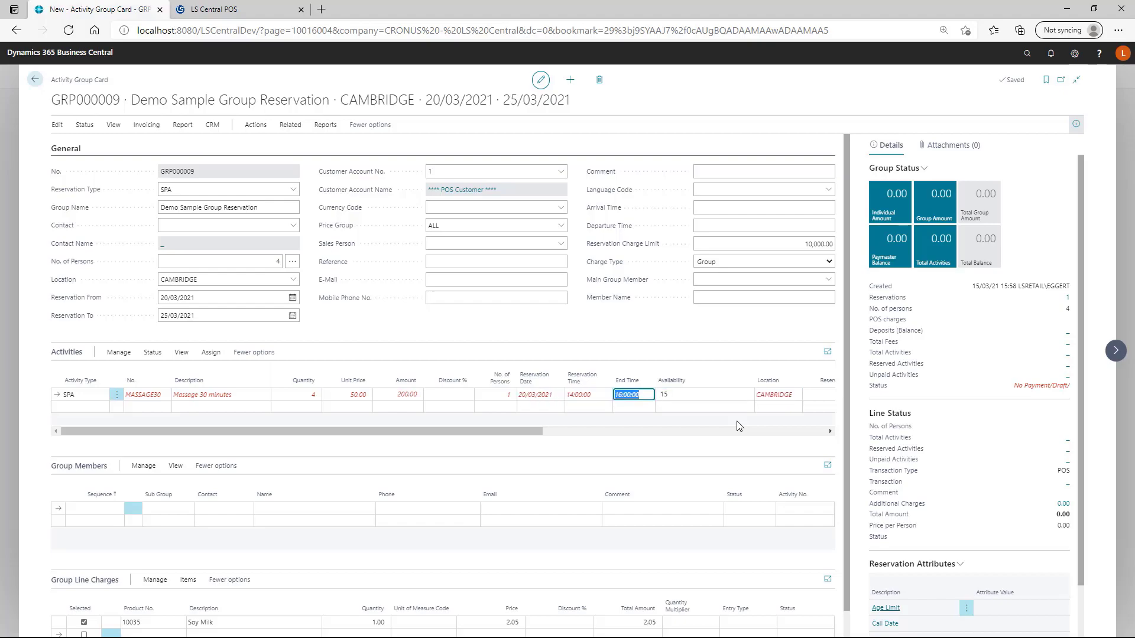
- Review the massage activity line's reservation time, end time, availability, location and reserved fields
{"action": "key", "text": "Tab"}
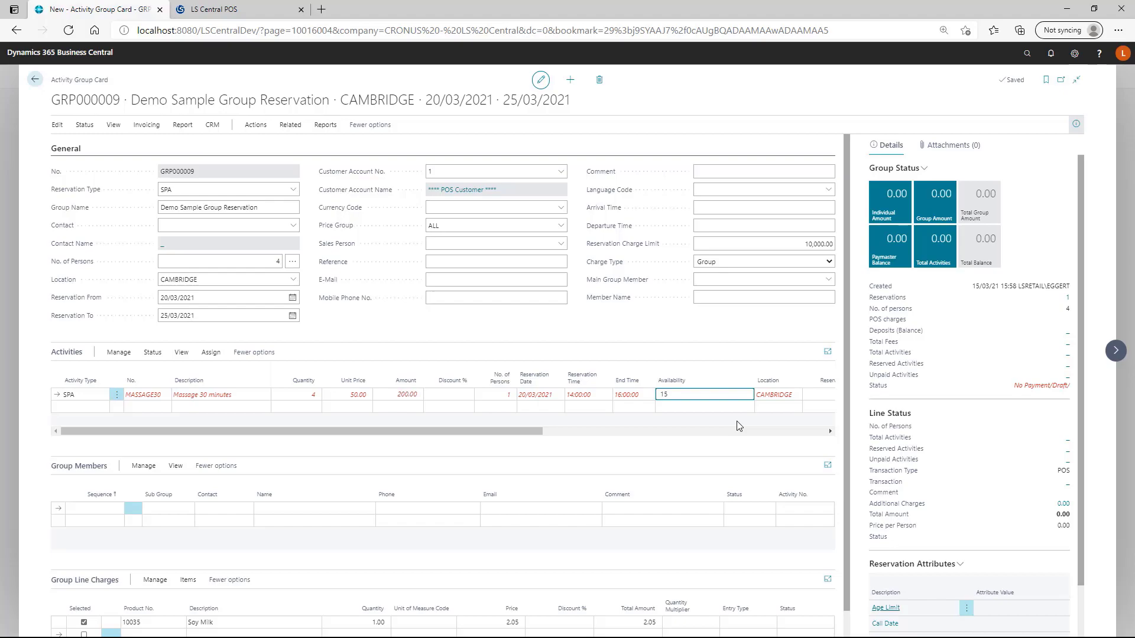
{"action": "key", "text": "shift+Tab"}
{"action": "key", "text": "shift+Tab"}
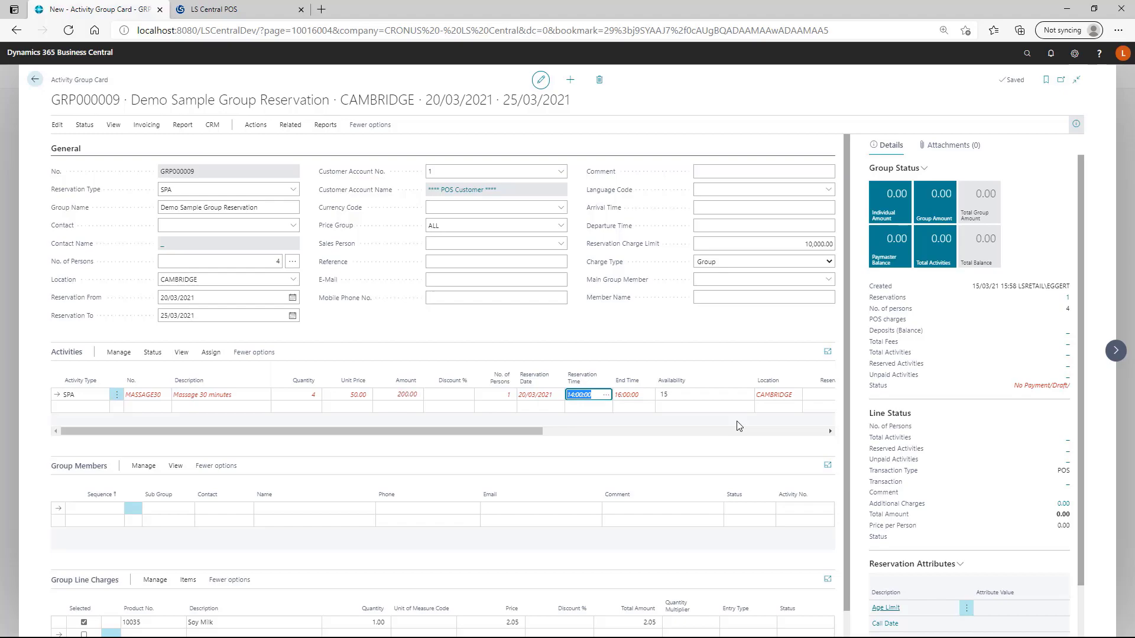
{"action": "key", "text": "Tab"}
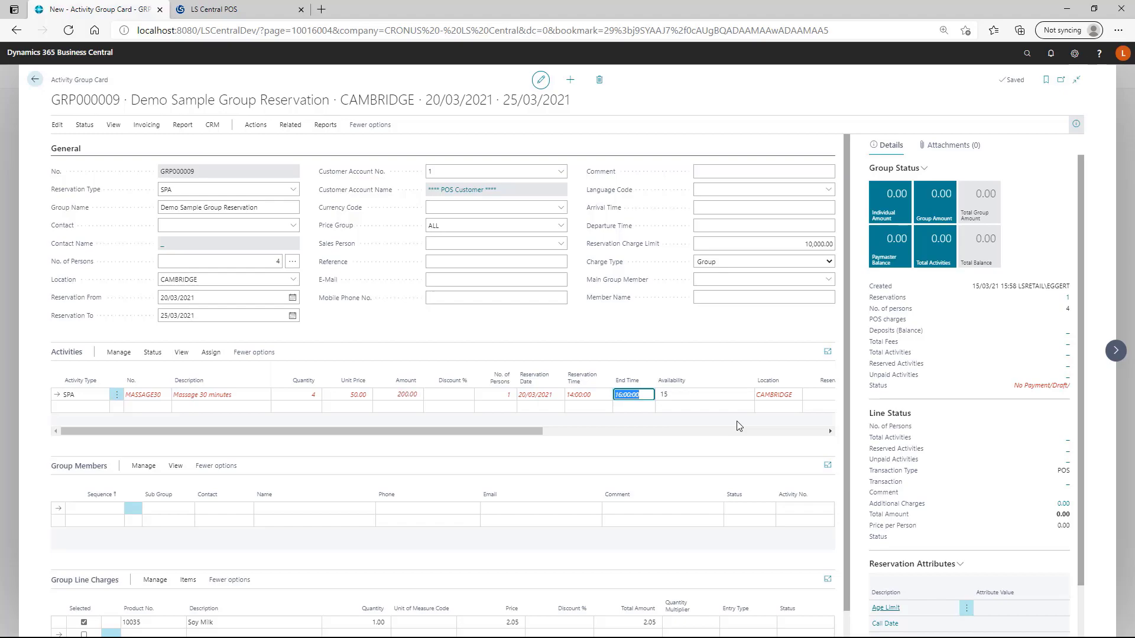
{"action": "key", "text": "Tab"}
{"action": "key", "text": "Tab"}
{"action": "key", "text": "Tab"}
{"action": "key", "text": "Tab"}
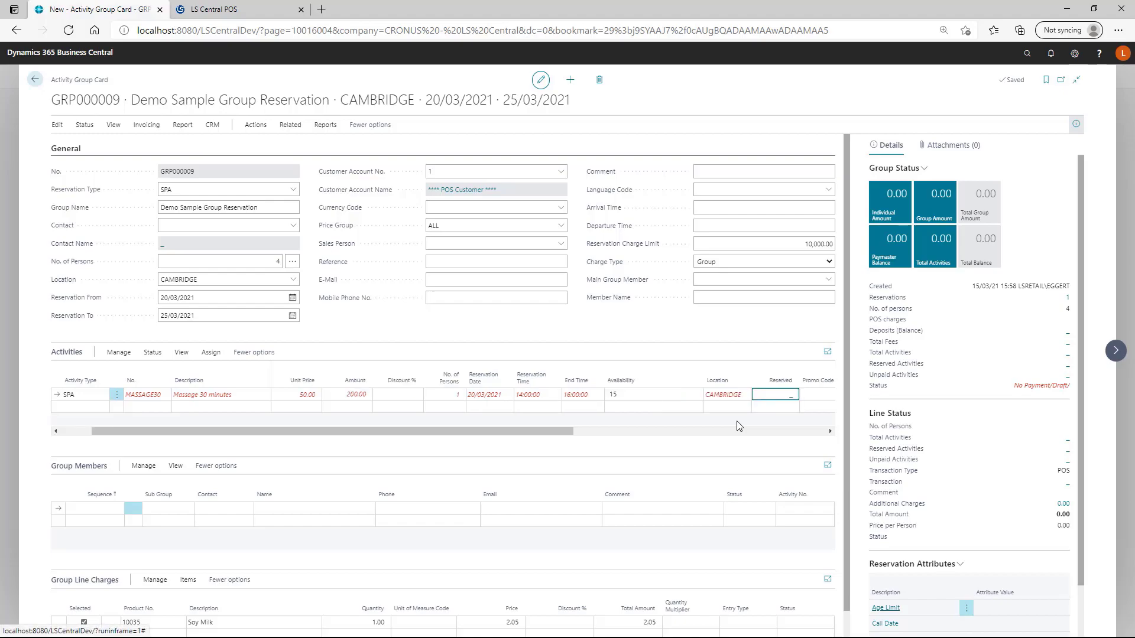
{"action": "key", "text": "Tab"}
{"action": "key", "text": "Tab"}
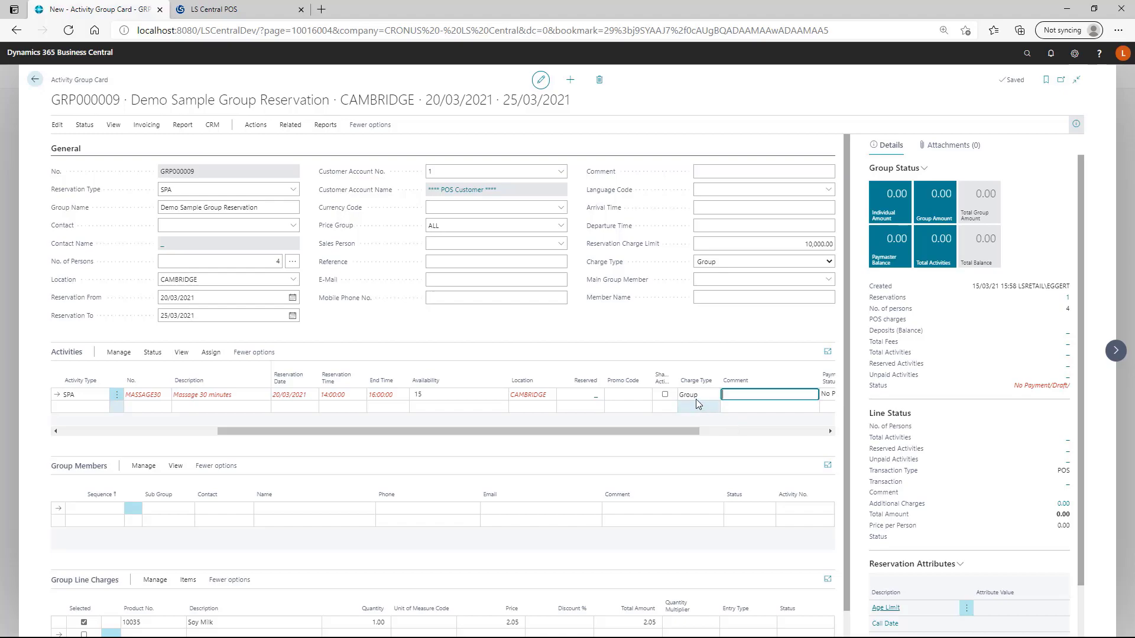
- Check the charge type options of the massage activity line, along with its payment status and transaction type
{"action": "mouse_move", "coordinate": [663, 384]}
{"action": "left_click", "coordinate": [702, 395]}
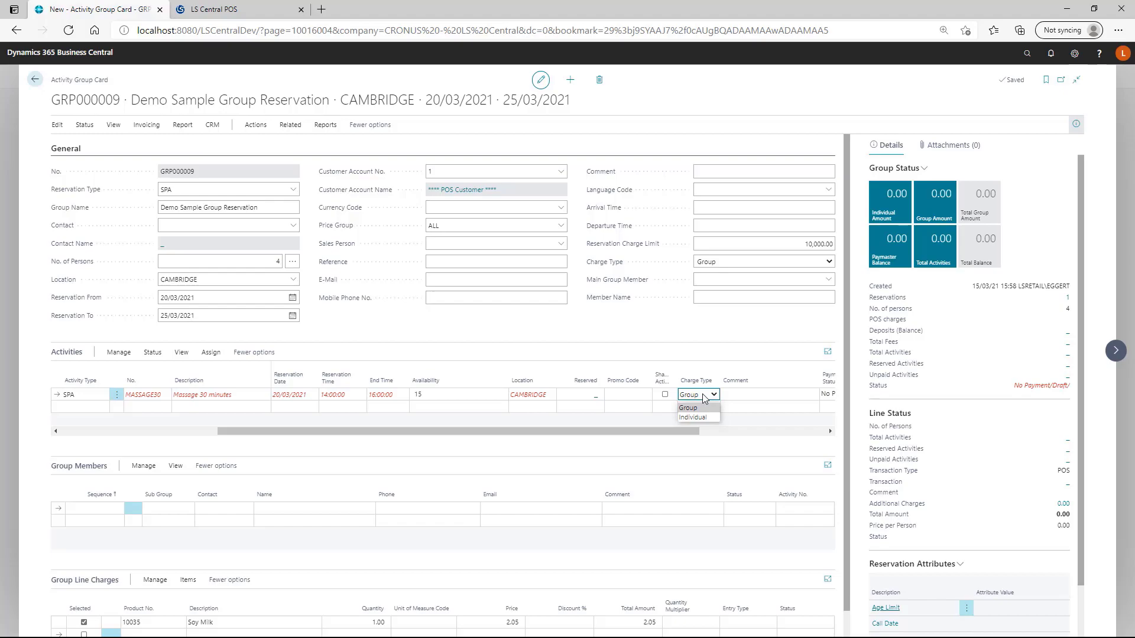
{"action": "key", "text": "Tab"}
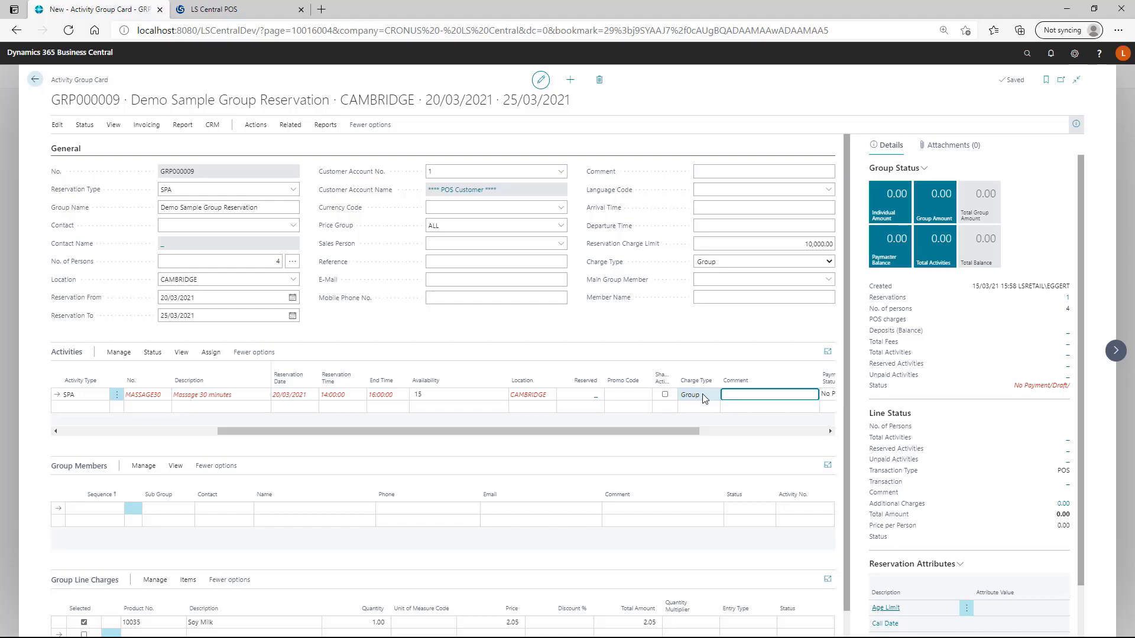
{"action": "key", "text": "Tab"}
{"action": "key", "text": "Tab"}
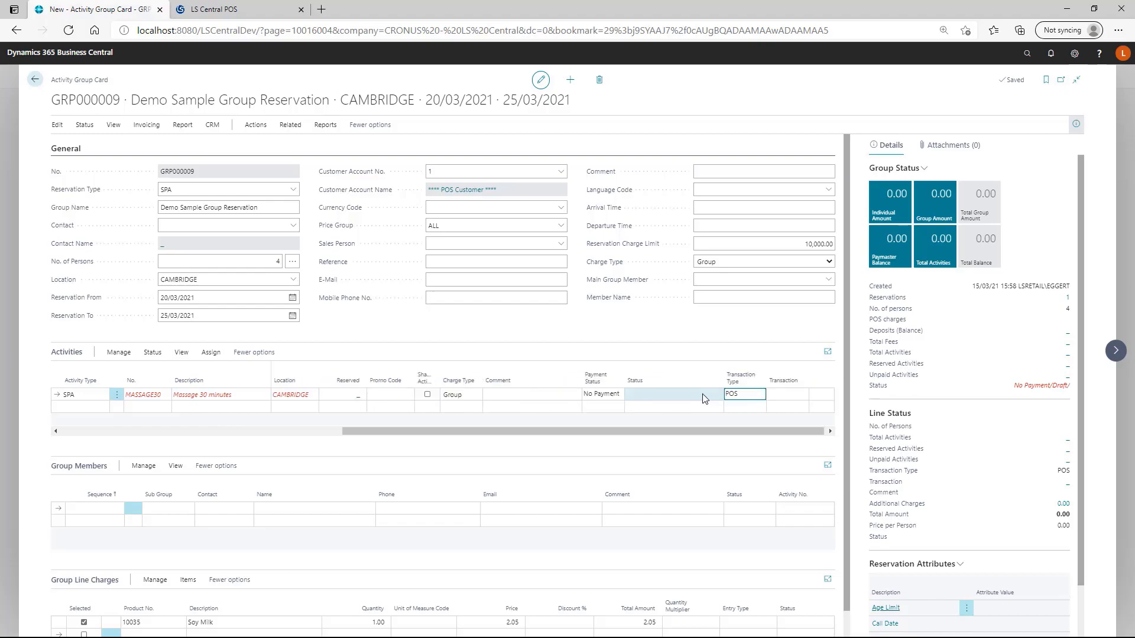
- Go back through the massage activity line's fields and review its location, availability, quantity, unit price and amount
{"action": "key", "text": "shift+Tab"}
{"action": "key", "text": "shift+Tab"}
{"action": "key", "text": "shift+Tab"}
{"action": "key", "text": "shift+Tab"}
{"action": "key", "text": "shift+Tab"}
{"action": "key", "text": "shift+Tab"}
{"action": "key", "text": "shift+Tab"}
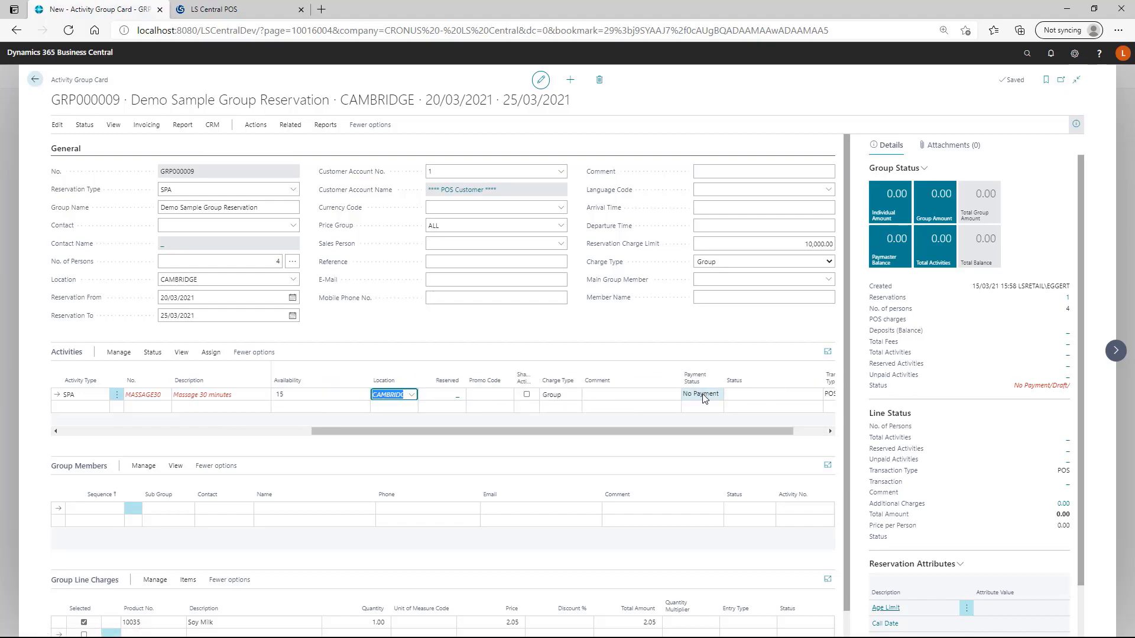
{"action": "key", "text": "Tab"}
{"action": "key", "text": "shift+Tab"}
{"action": "key", "text": "shift+Tab"}
{"action": "key", "text": "shift+Tab"}
{"action": "key", "text": "shift+Tab"}
{"action": "key", "text": "shift+Tab"}
{"action": "key", "text": "shift+Tab"}
{"action": "key", "text": "shift+Tab"}
{"action": "key", "text": "shift+Tab"}
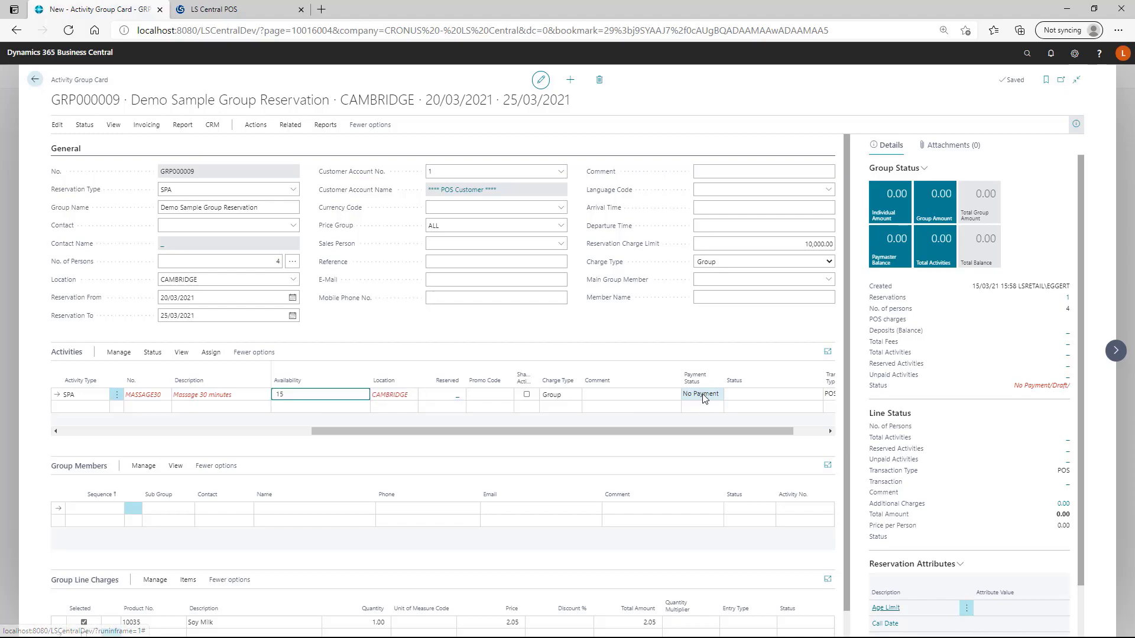
{"action": "key", "text": "shift+Tab"}
{"action": "key", "text": "shift+Tab"}
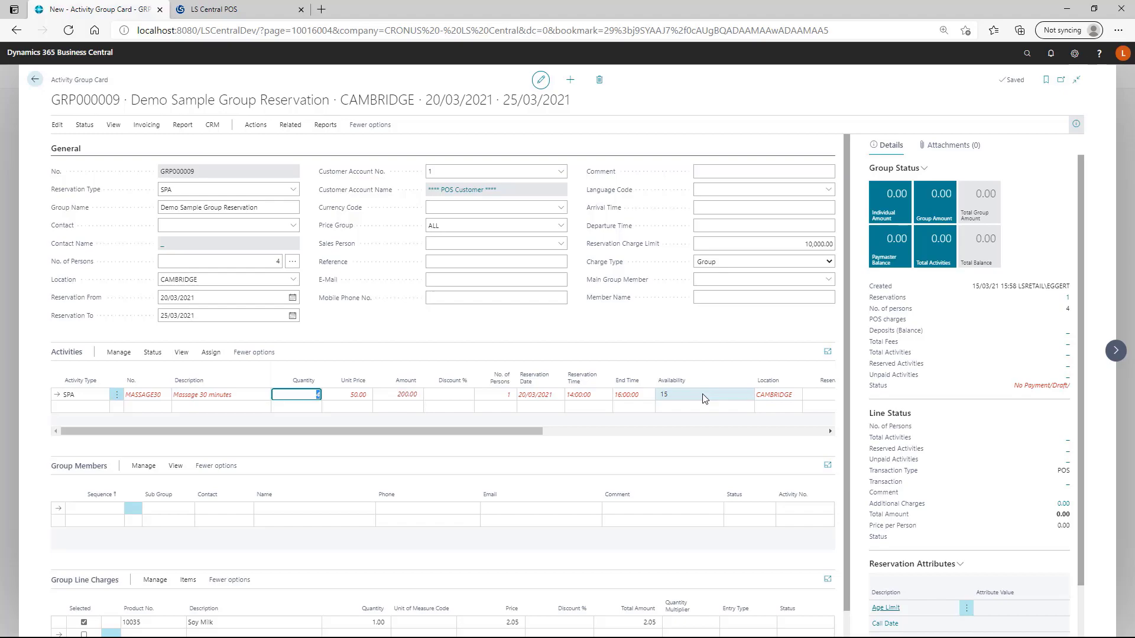
{"action": "key", "text": "Tab"}
{"action": "key", "text": "Tab"}
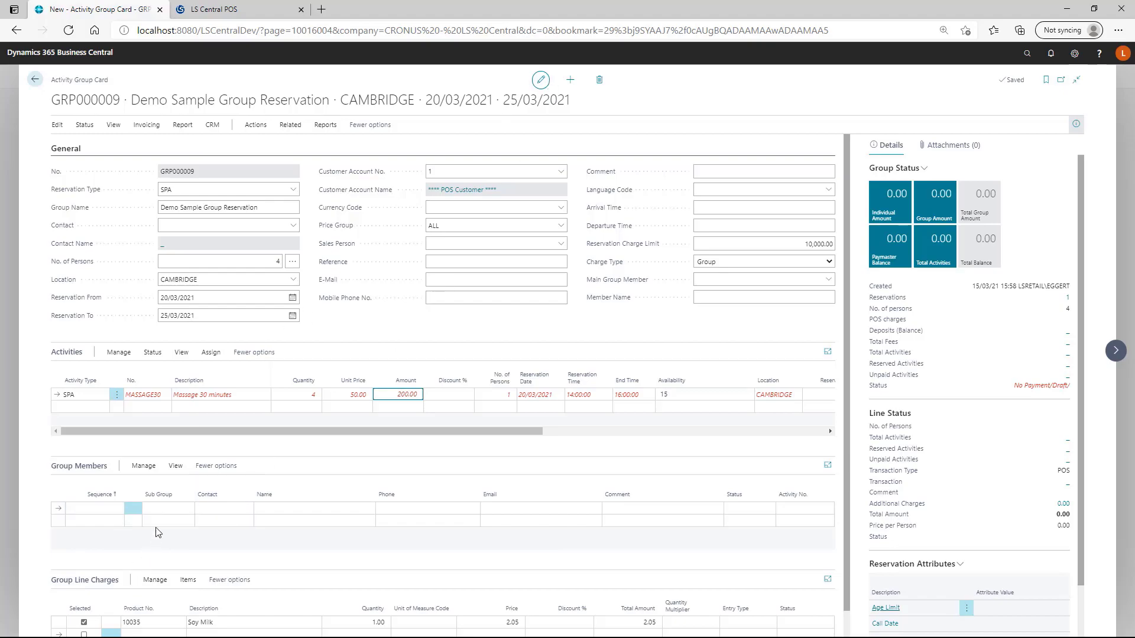
- Examine the group members section and the Soy Milk line charge belonging to the massage activity
{"action": "left_click", "coordinate": [95, 509]}
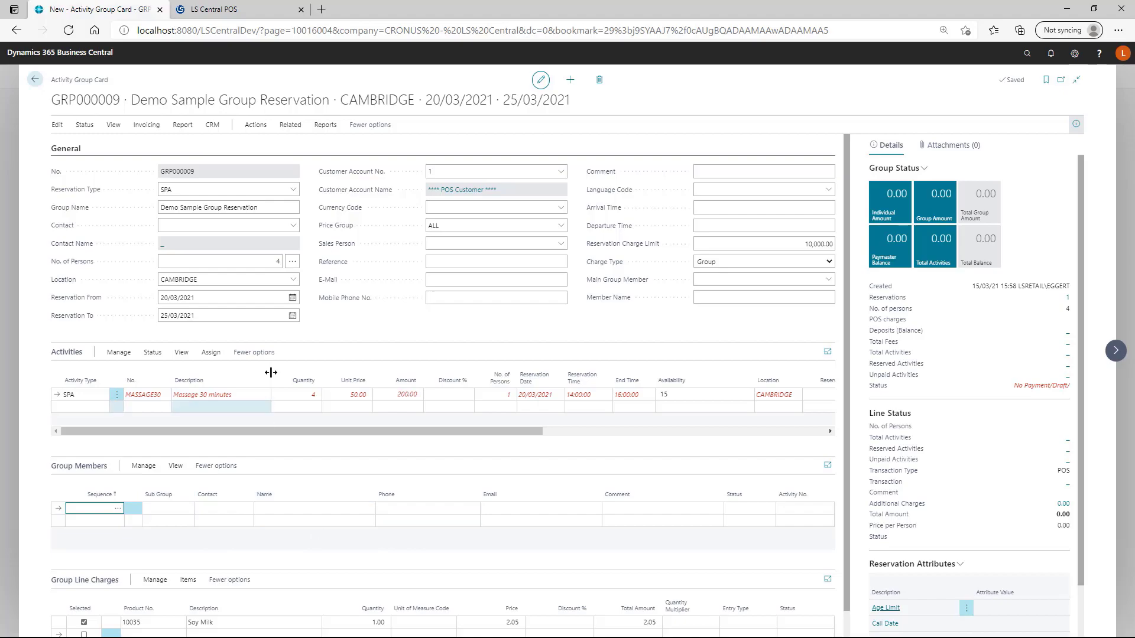
{"action": "left_click", "coordinate": [271, 264]}
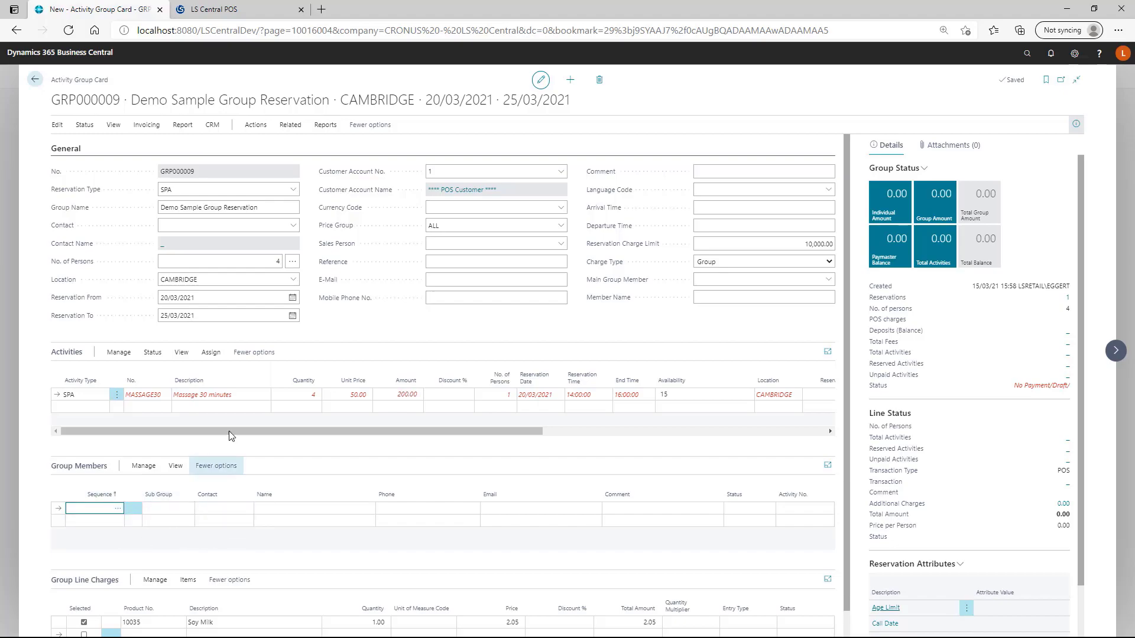
{"action": "left_click", "coordinate": [249, 394]}
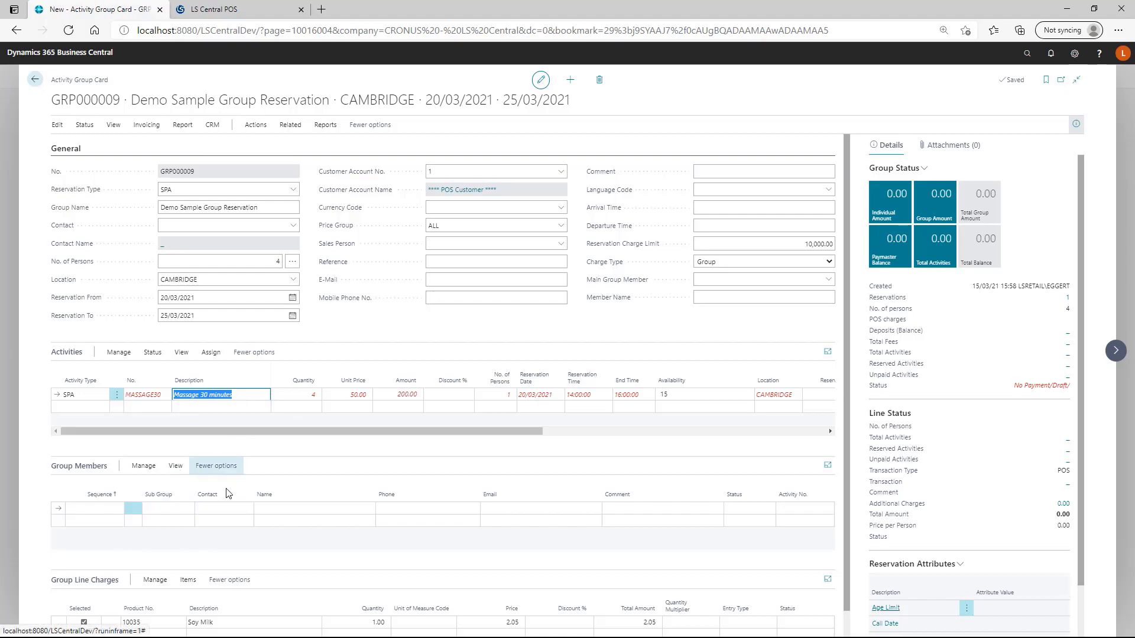
{"action": "scroll", "coordinate": [236, 500], "scroll_direction": "down", "scroll_amount": 1}
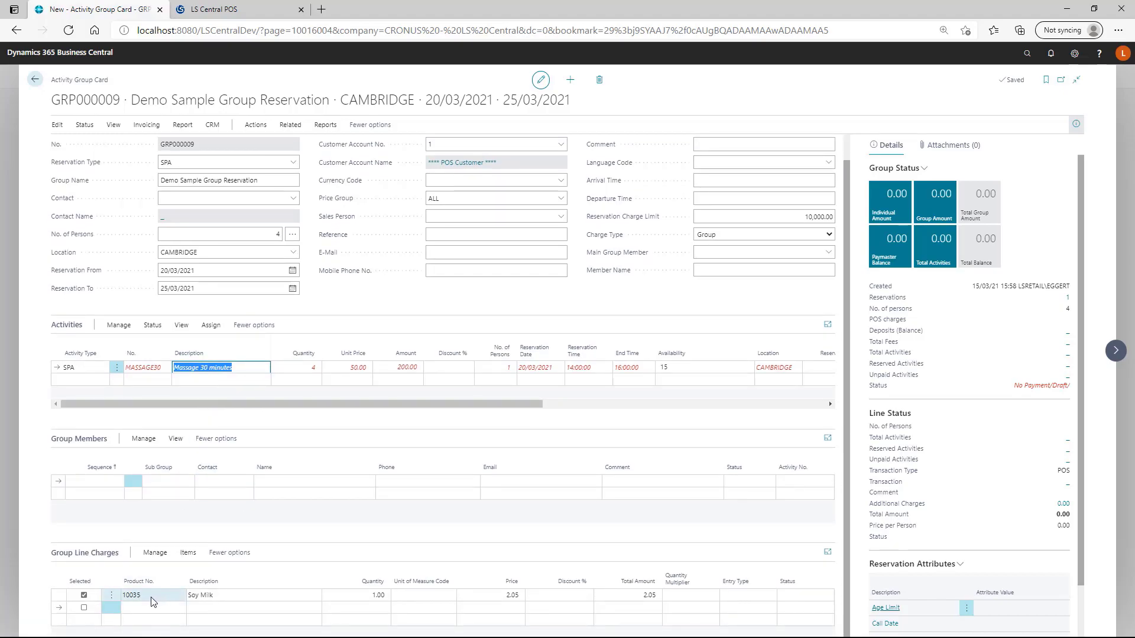
{"action": "left_click", "coordinate": [238, 591]}
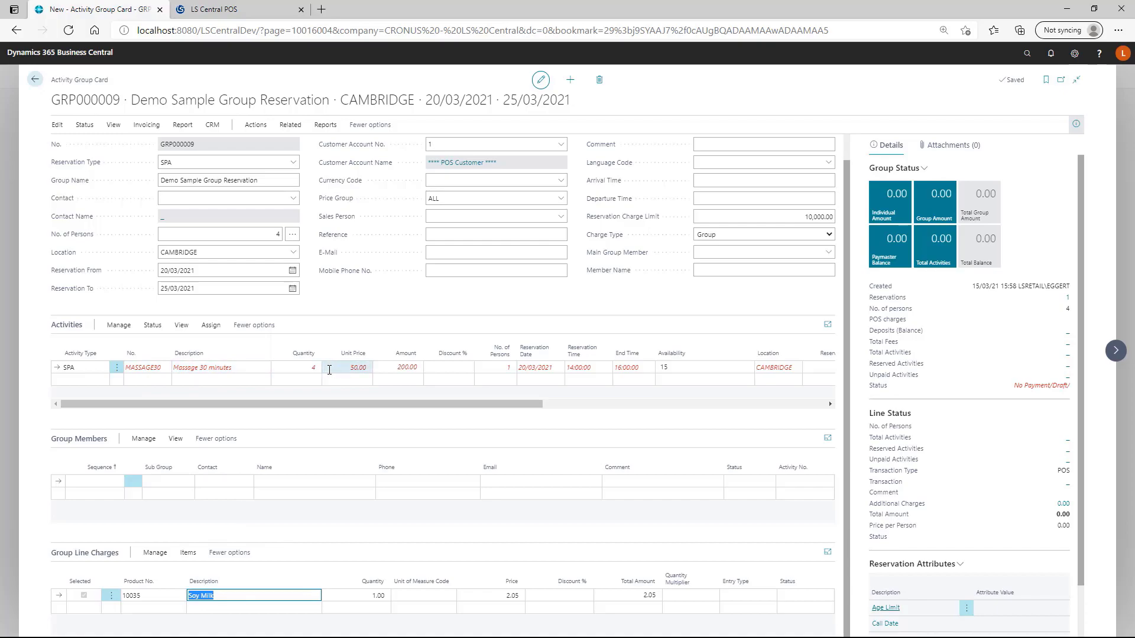
{"action": "scroll", "coordinate": [298, 594], "scroll_direction": "up", "scroll_amount": 1}
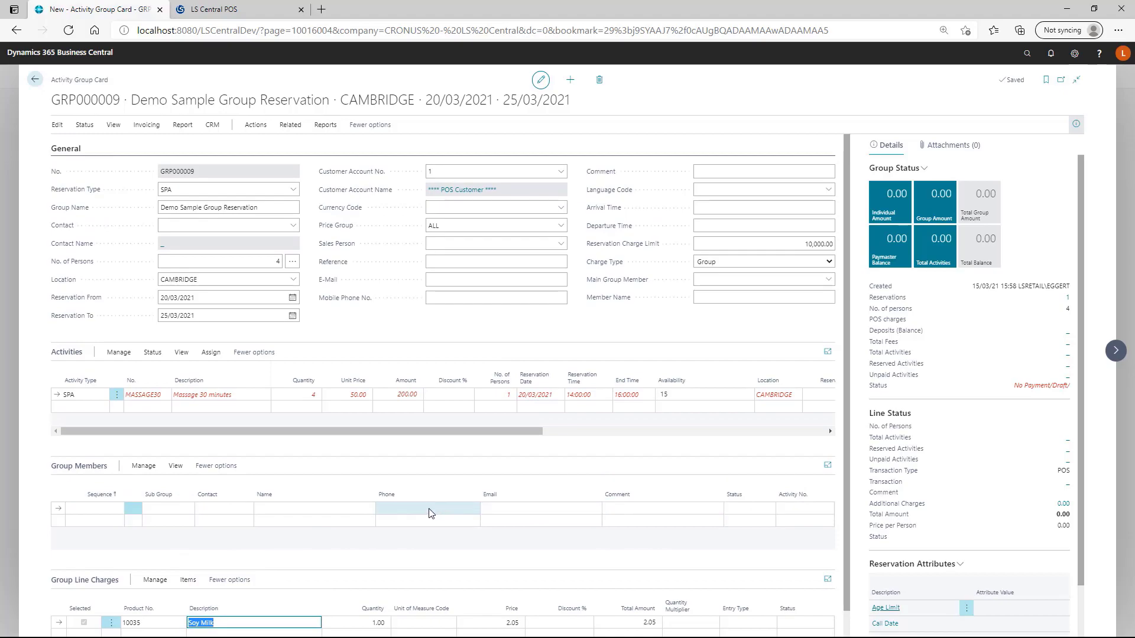
{"action": "scroll", "coordinate": [419, 509], "scroll_direction": "down", "scroll_amount": 1}
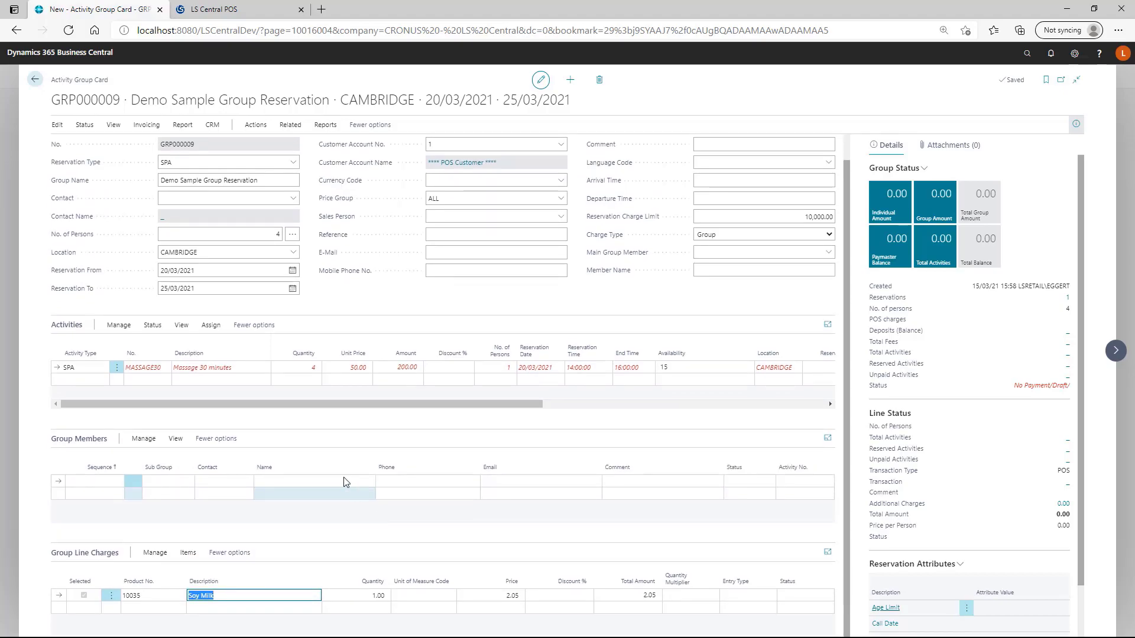
- Open the group members list for assigning members to the massage activity, and cancel it without choosing anyone
{"action": "left_click", "coordinate": [211, 325]}
{"action": "left_click", "coordinate": [154, 348]}
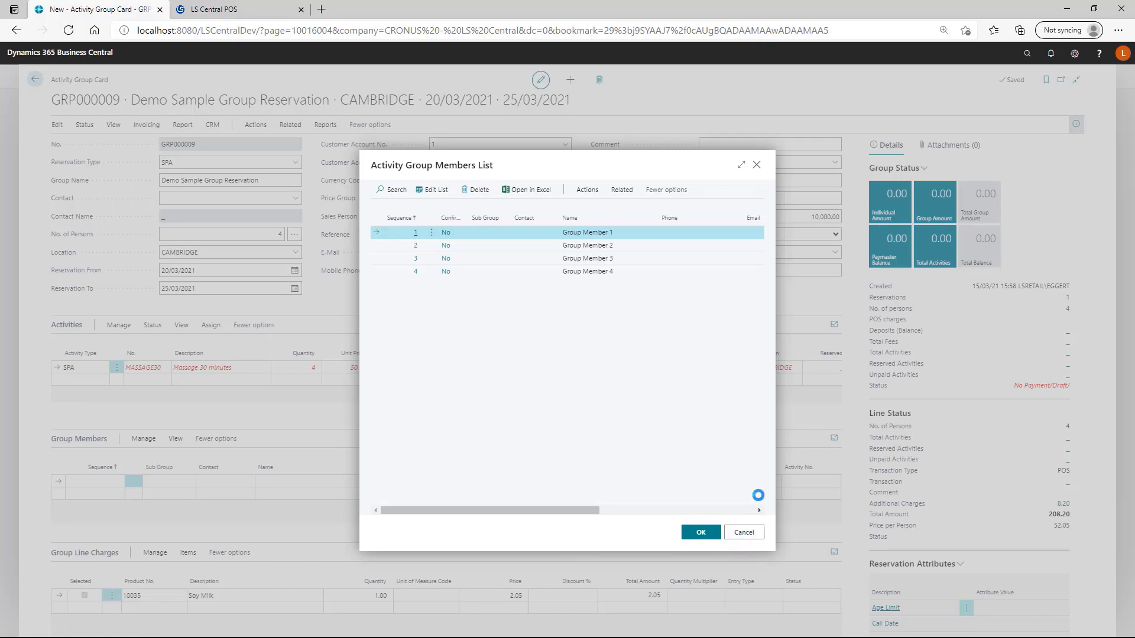
{"action": "left_click", "coordinate": [745, 538]}
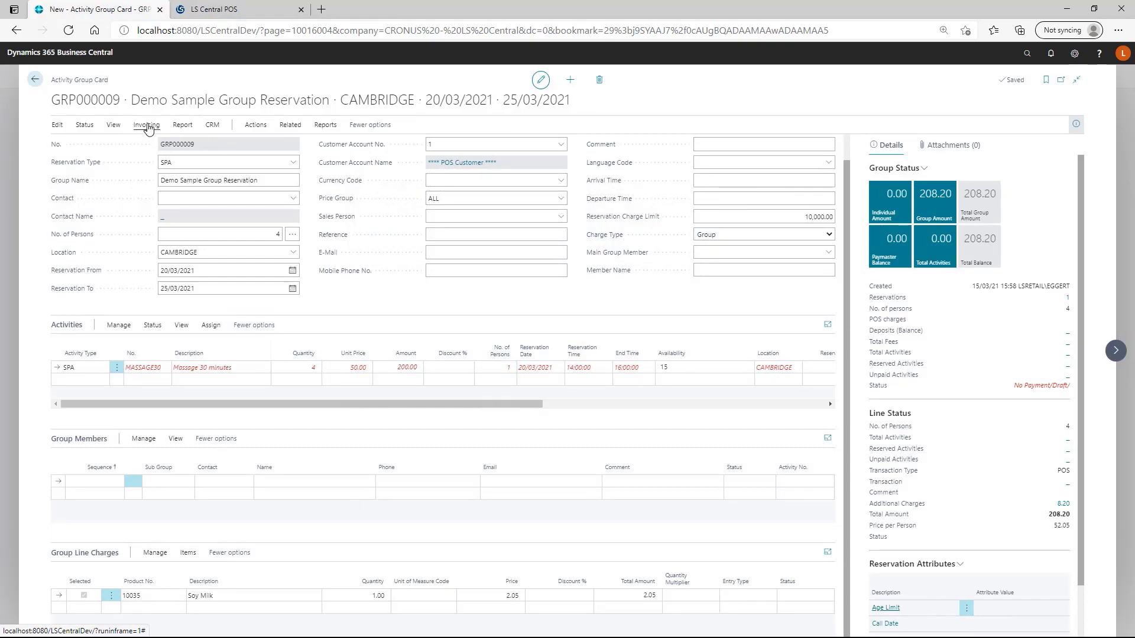
- Check which status actions are available for the group reservation
{"action": "left_click", "coordinate": [85, 126]}
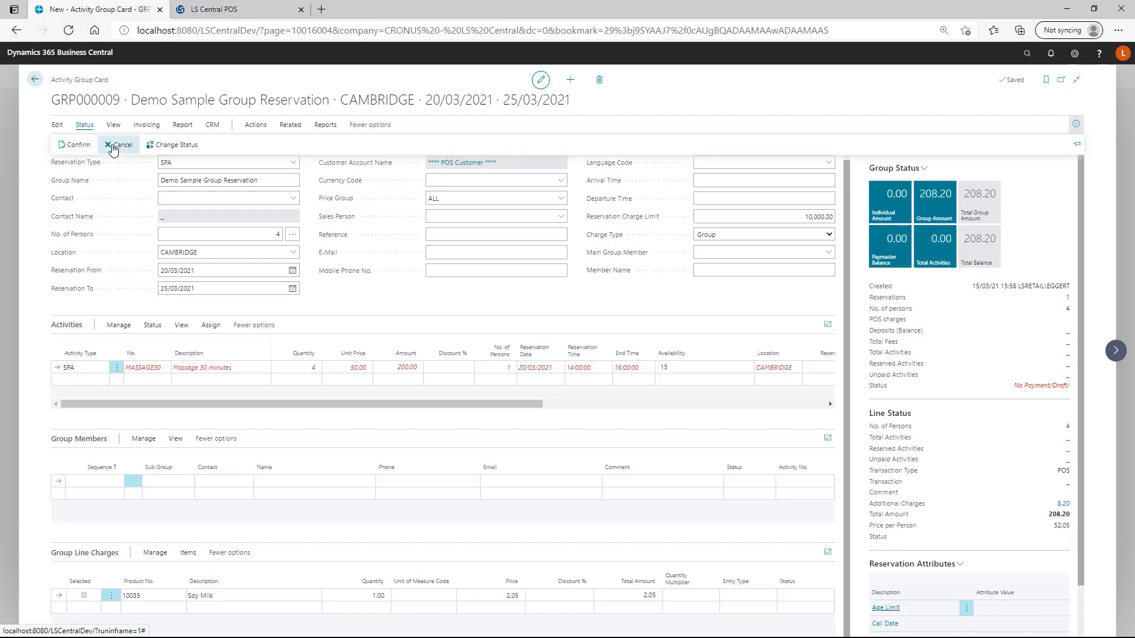
{"action": "left_click", "coordinate": [467, 231]}
{"action": "left_click", "coordinate": [467, 233]}
{"action": "scroll", "coordinate": [464, 234], "scroll_direction": "up", "scroll_amount": 1}
{"action": "left_click", "coordinate": [370, 210]}
{"action": "scroll", "coordinate": [350, 210], "scroll_direction": "down", "scroll_amount": 1}
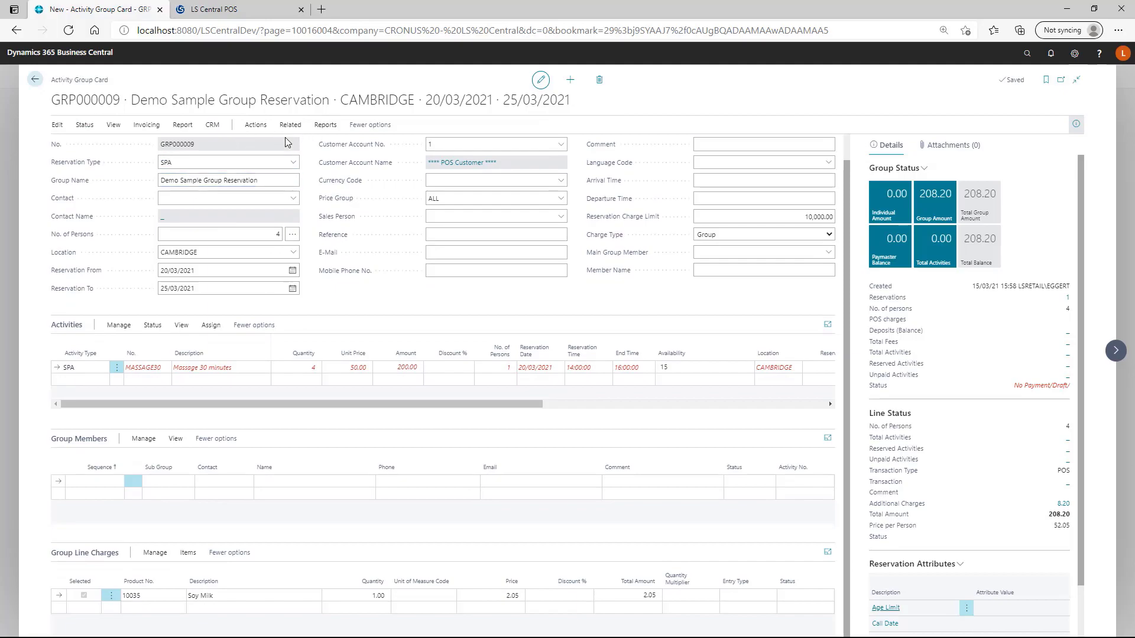
- Create a sales quote from the group reservation, review its lines and close it
{"action": "left_click", "coordinate": [212, 124]}
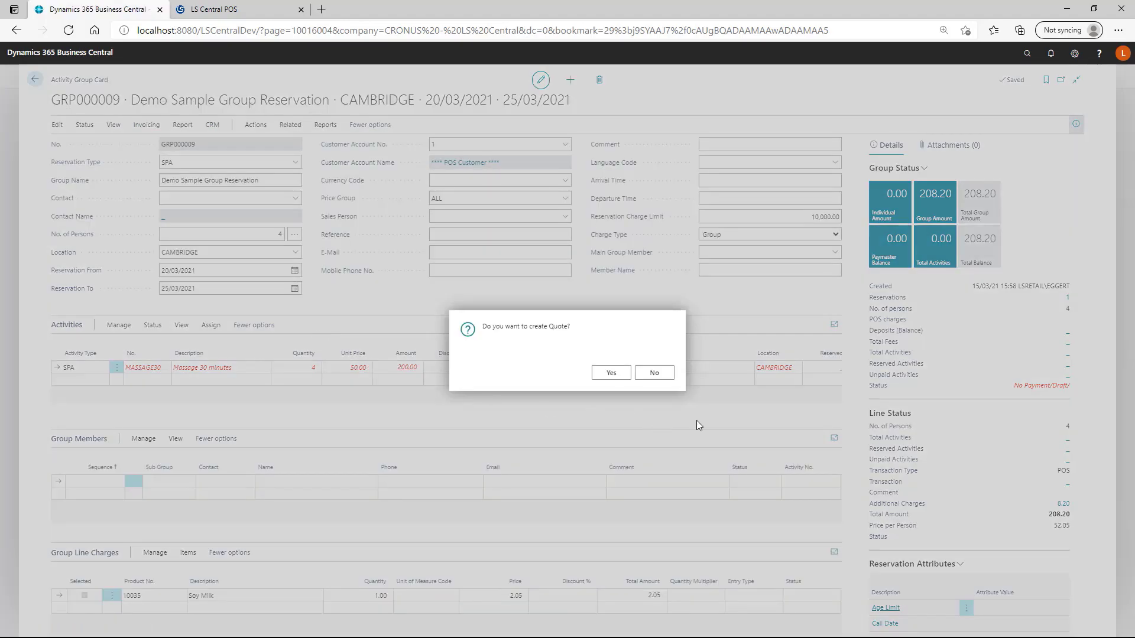
{"action": "left_click", "coordinate": [612, 376]}
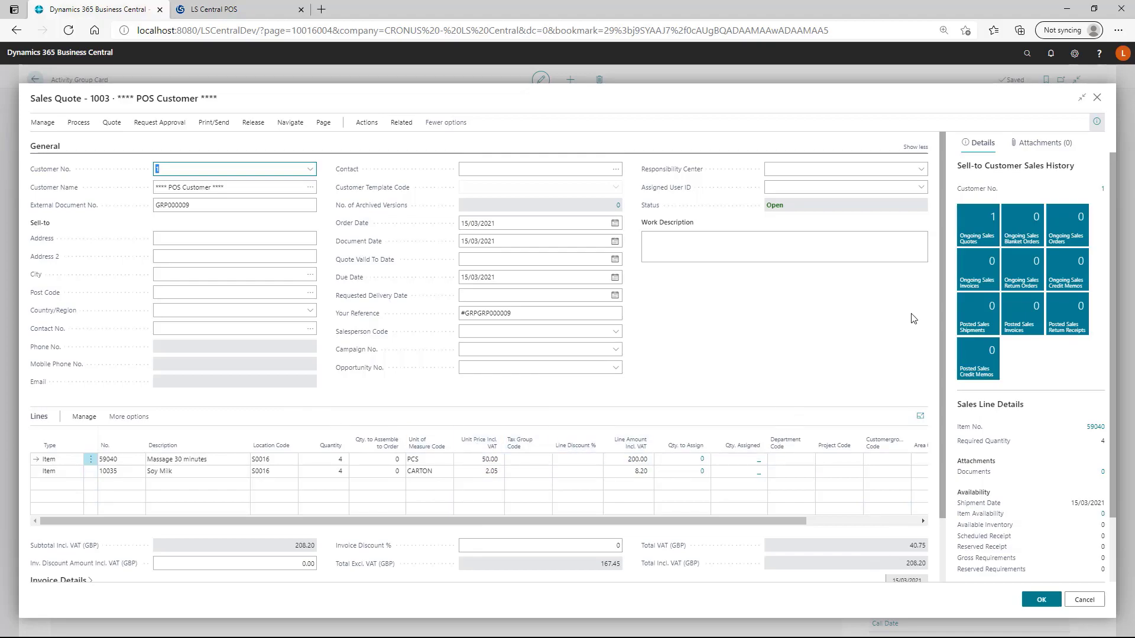
{"action": "left_click", "coordinate": [1083, 600]}
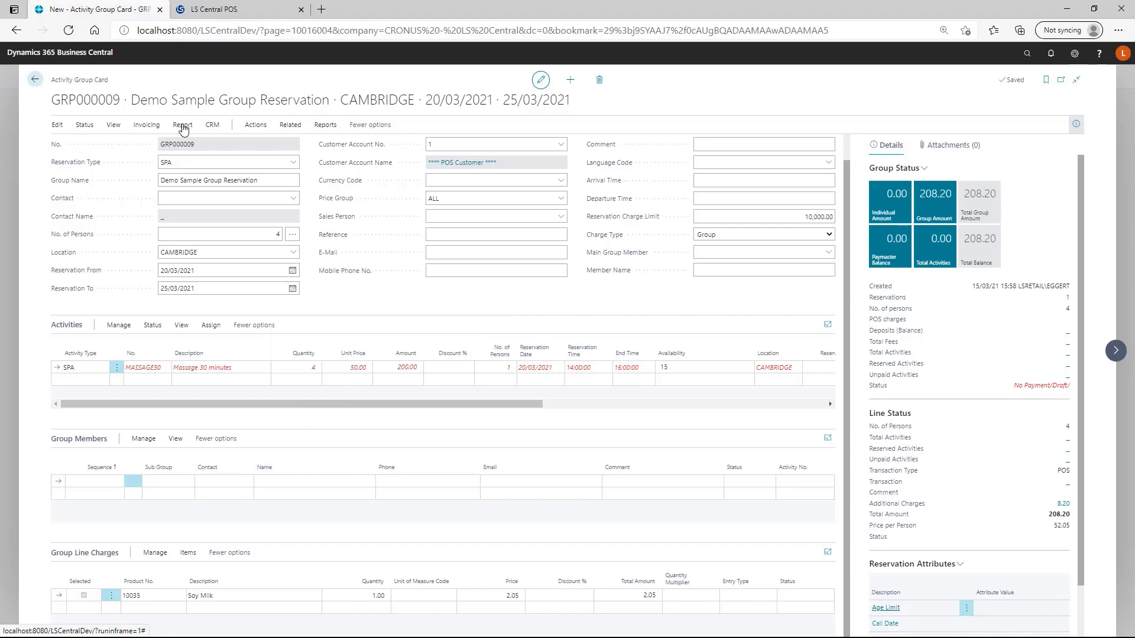
- Confirm the group reservation
{"action": "left_click", "coordinate": [84, 125]}
{"action": "left_click", "coordinate": [78, 146]}
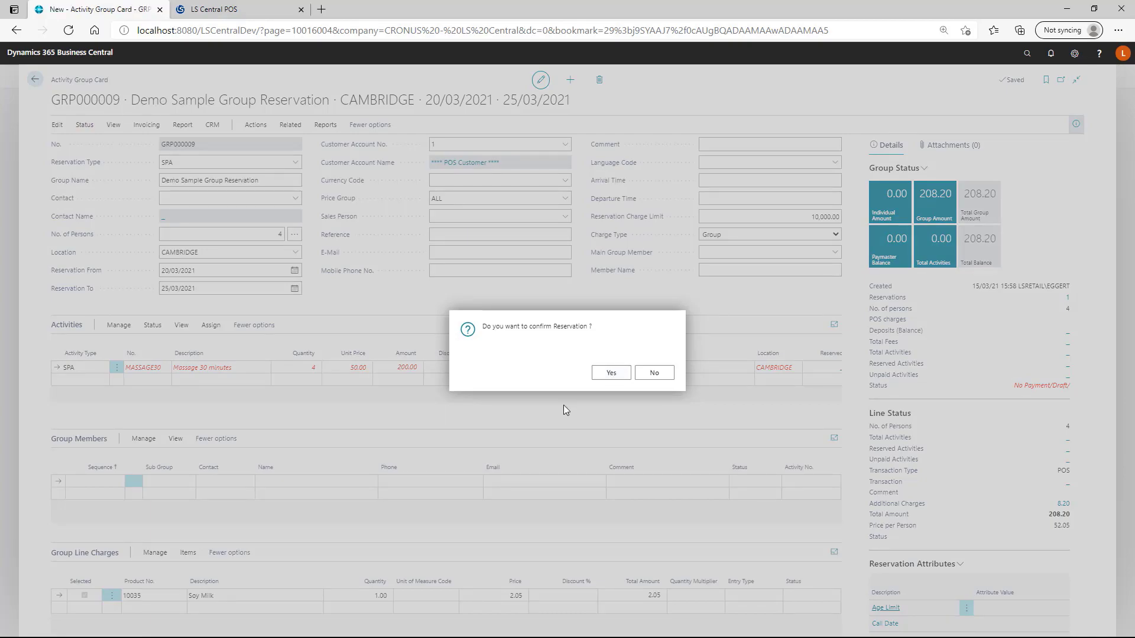
{"action": "key", "text": "Return"}
{"action": "left_click", "coordinate": [653, 373]}
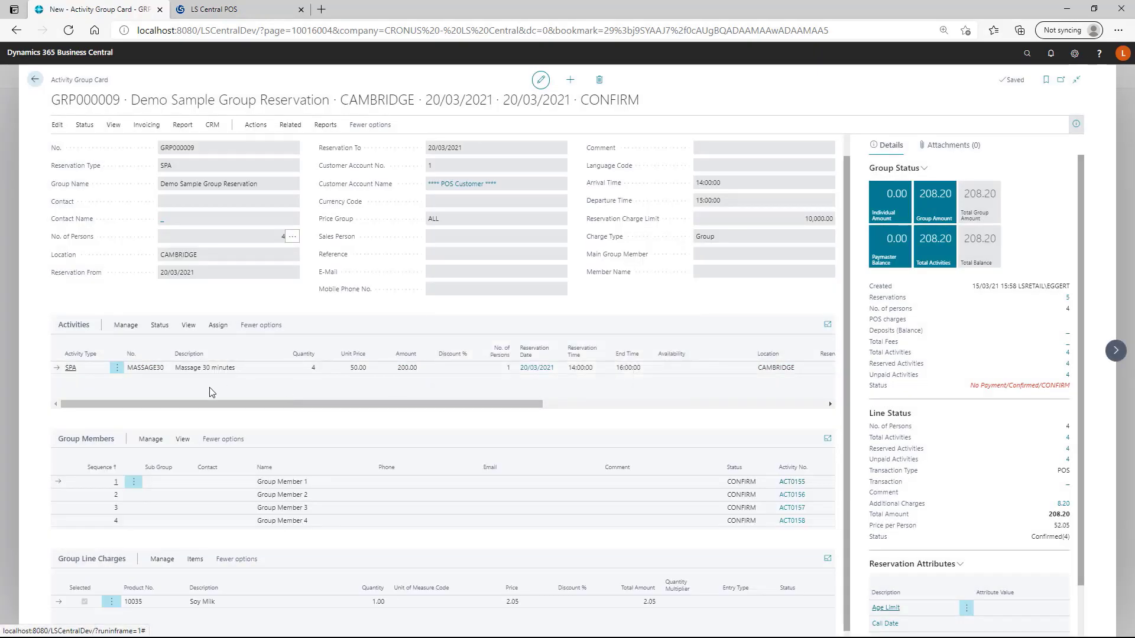
- Examine the group members' statuses and activity numbers and the group and line status details of the reservation
{"action": "left_click", "coordinate": [387, 507]}
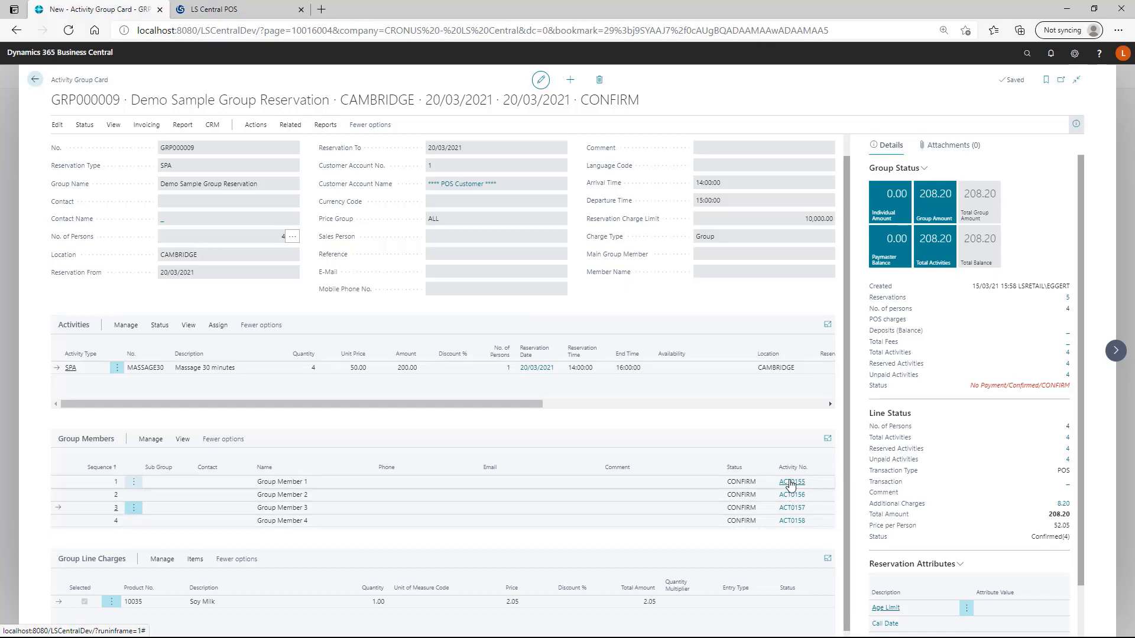
{"action": "scroll", "coordinate": [826, 464], "scroll_direction": "down", "scroll_amount": 1}
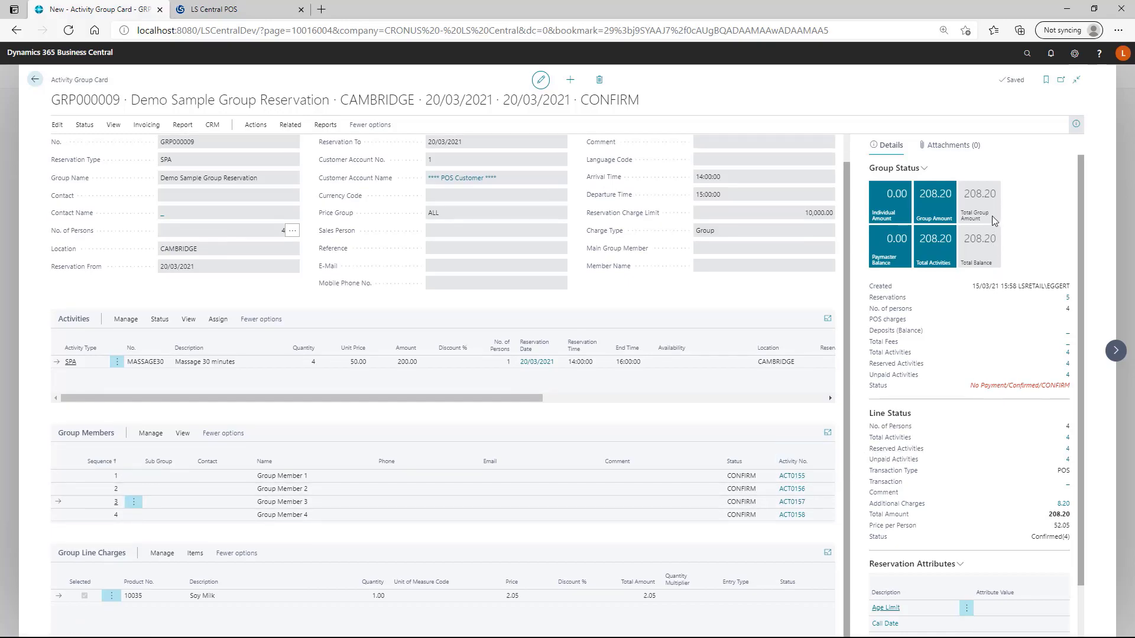
{"action": "scroll", "coordinate": [913, 236], "scroll_direction": "down", "scroll_amount": 2}
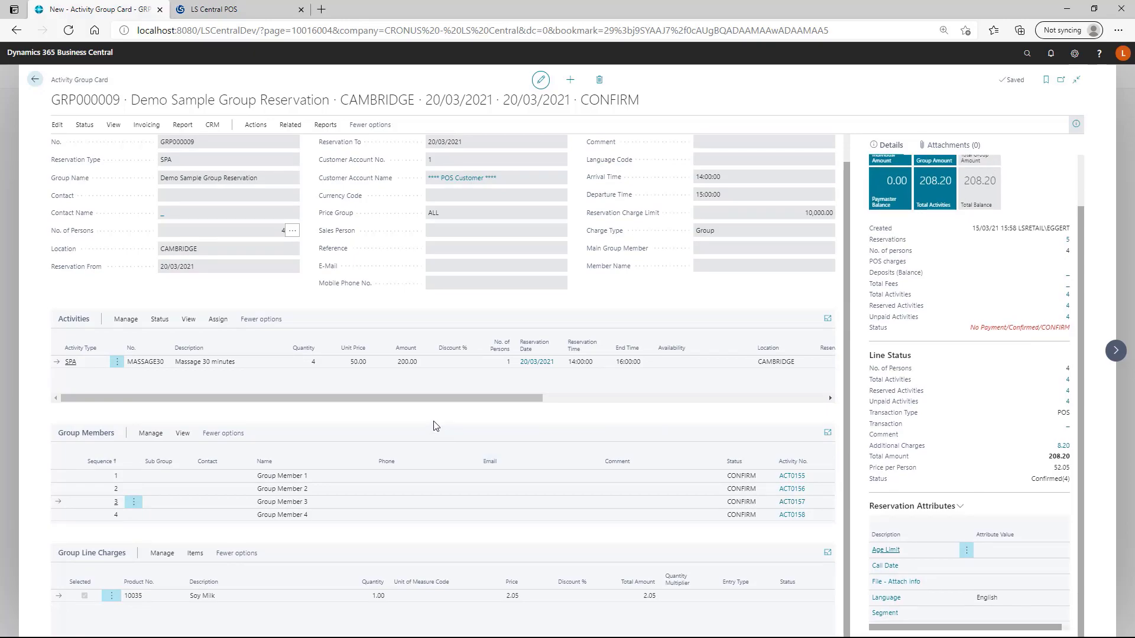
{"action": "scroll", "coordinate": [392, 373], "scroll_direction": "up", "scroll_amount": 1}
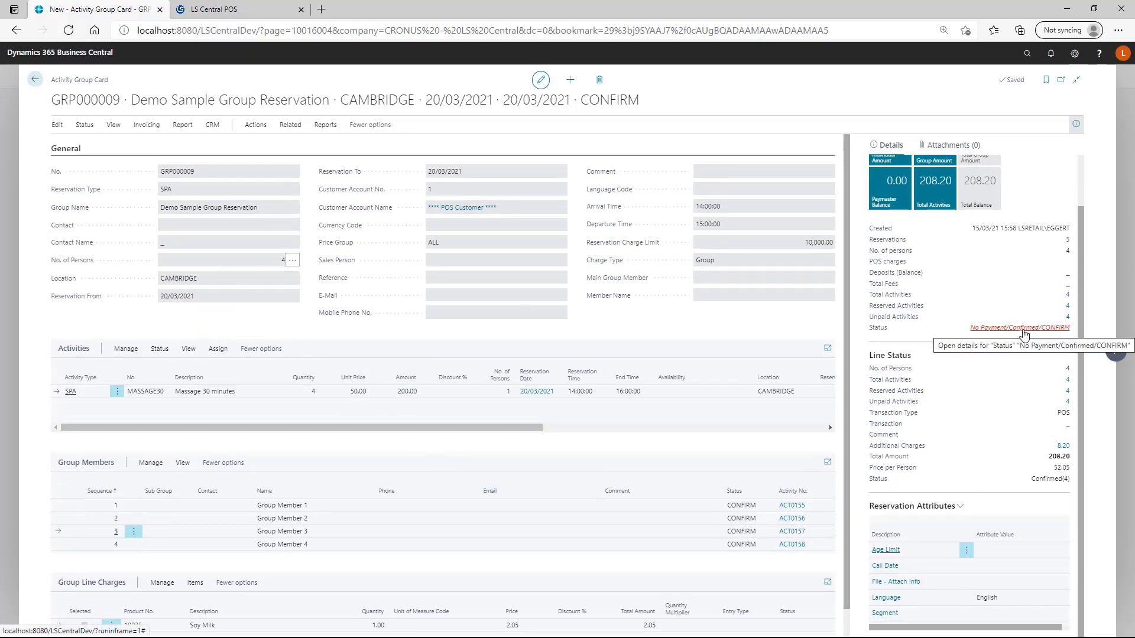
{"action": "scroll", "coordinate": [1026, 331], "scroll_direction": "up", "scroll_amount": 2}
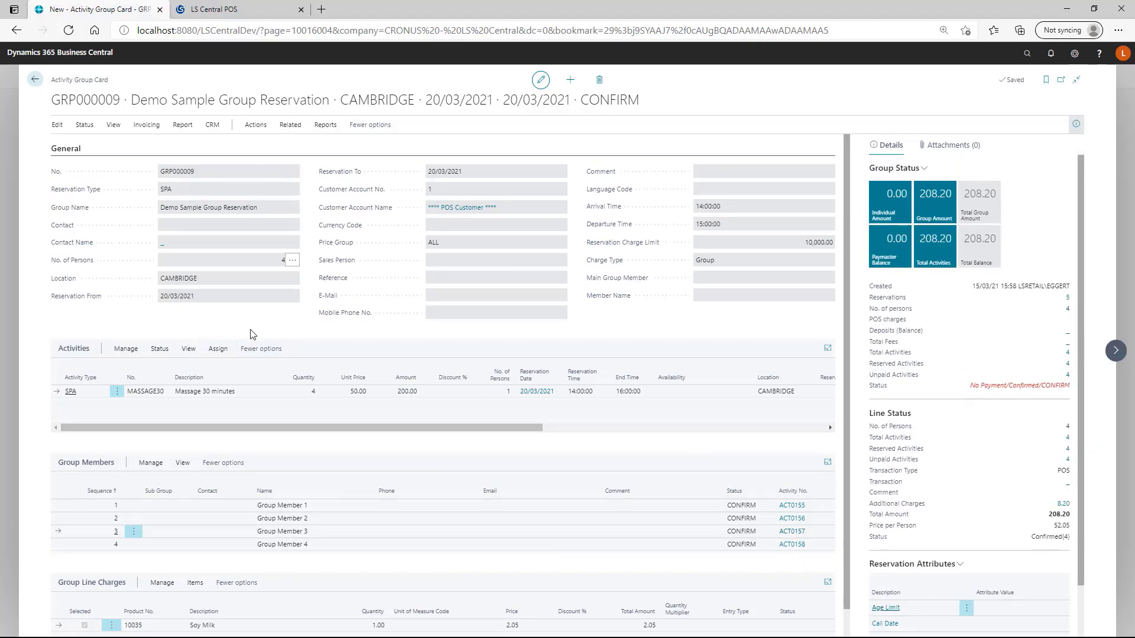
- Open the list of reservations belonging to the group, inspect the Group Member 1 and Group Paymaster entries, and return to the group card
{"action": "left_click", "coordinate": [112, 125]}
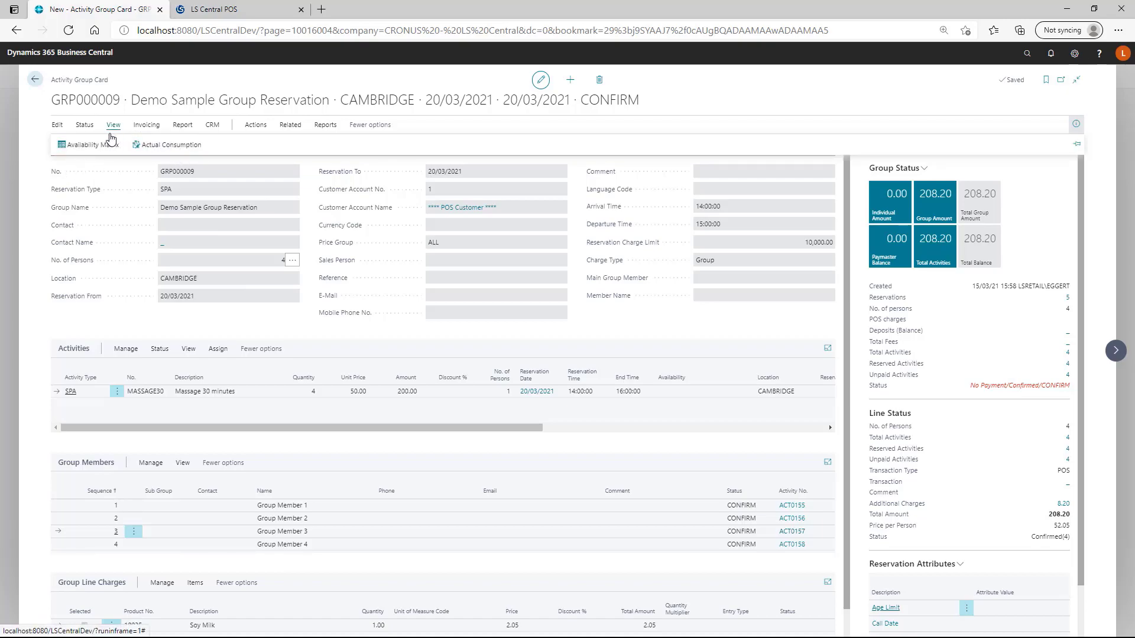
{"action": "left_click", "coordinate": [290, 124]}
{"action": "left_click", "coordinate": [114, 148]}
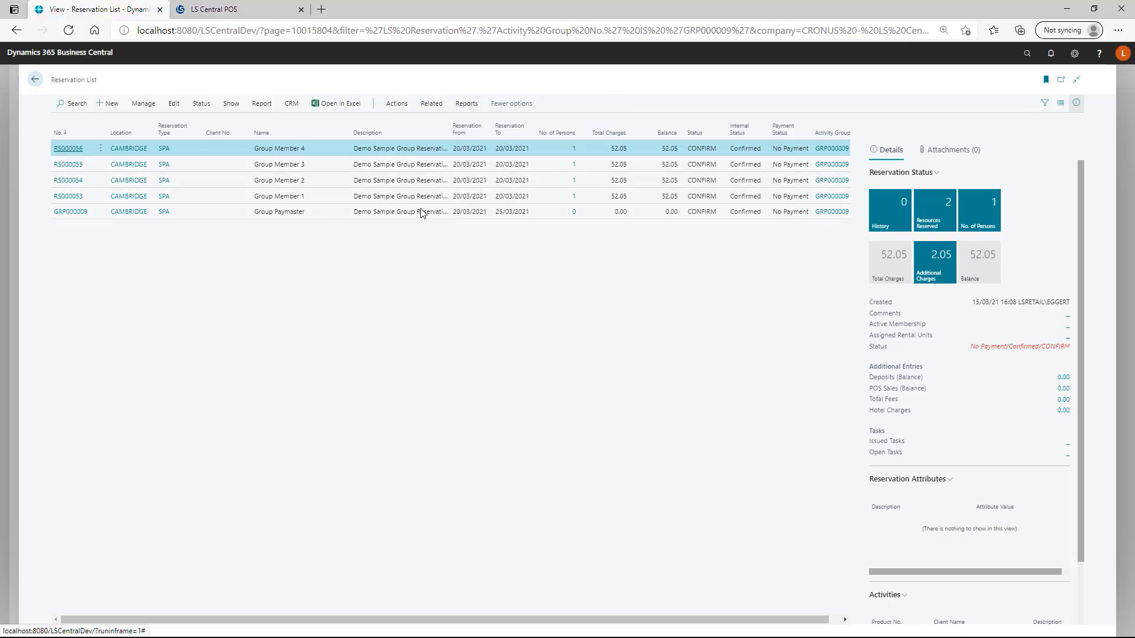
{"action": "left_click", "coordinate": [278, 199]}
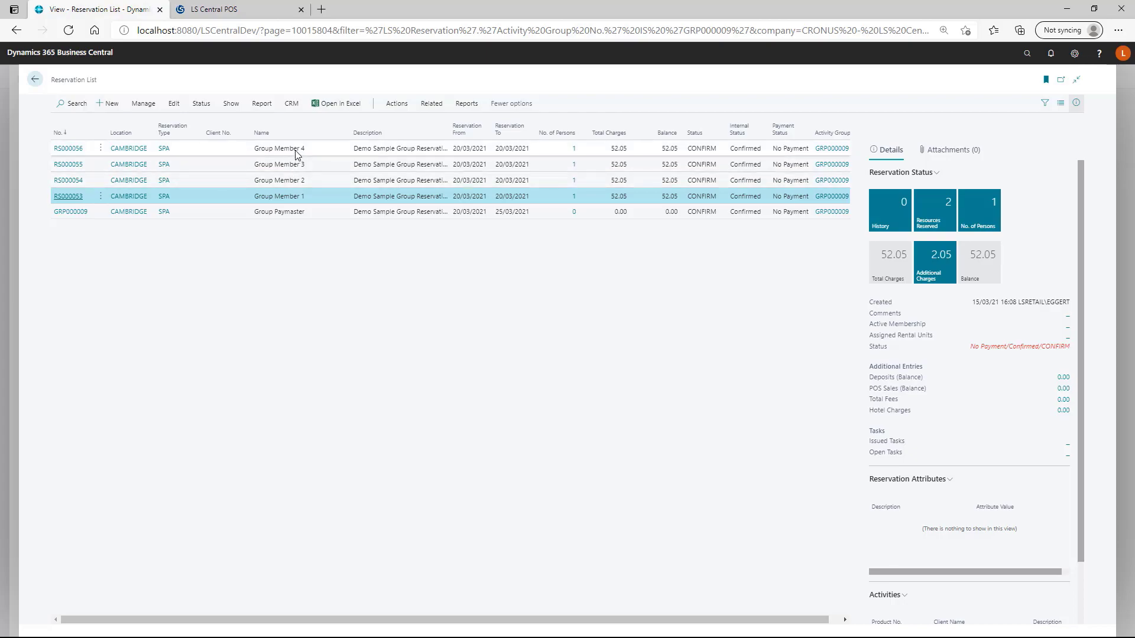
{"action": "left_click", "coordinate": [278, 212]}
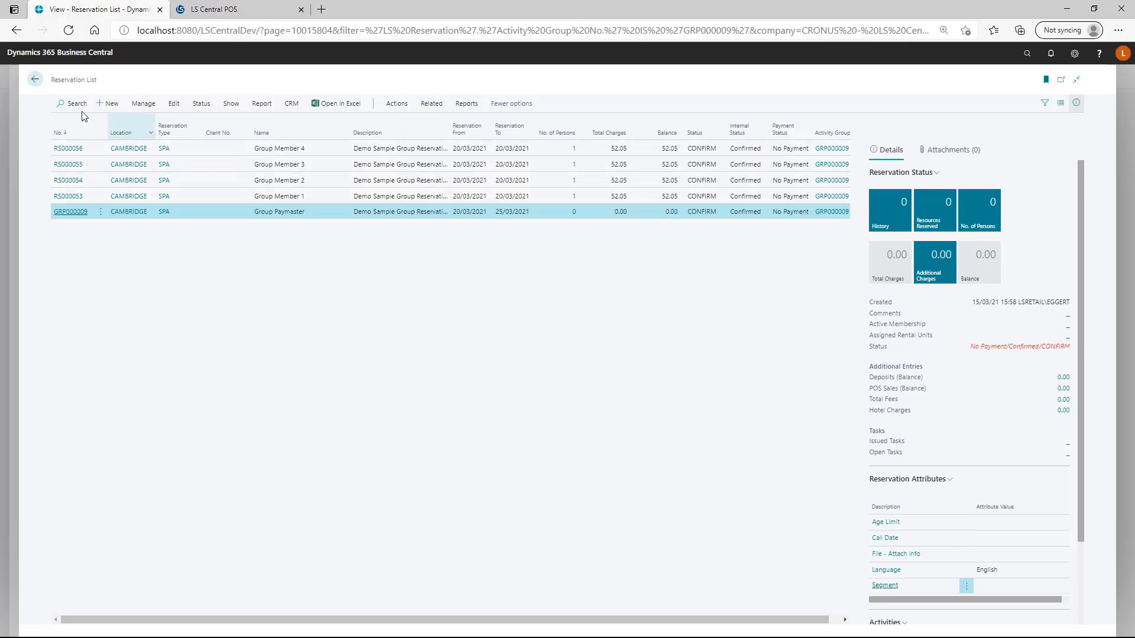
{"action": "left_click", "coordinate": [33, 81]}
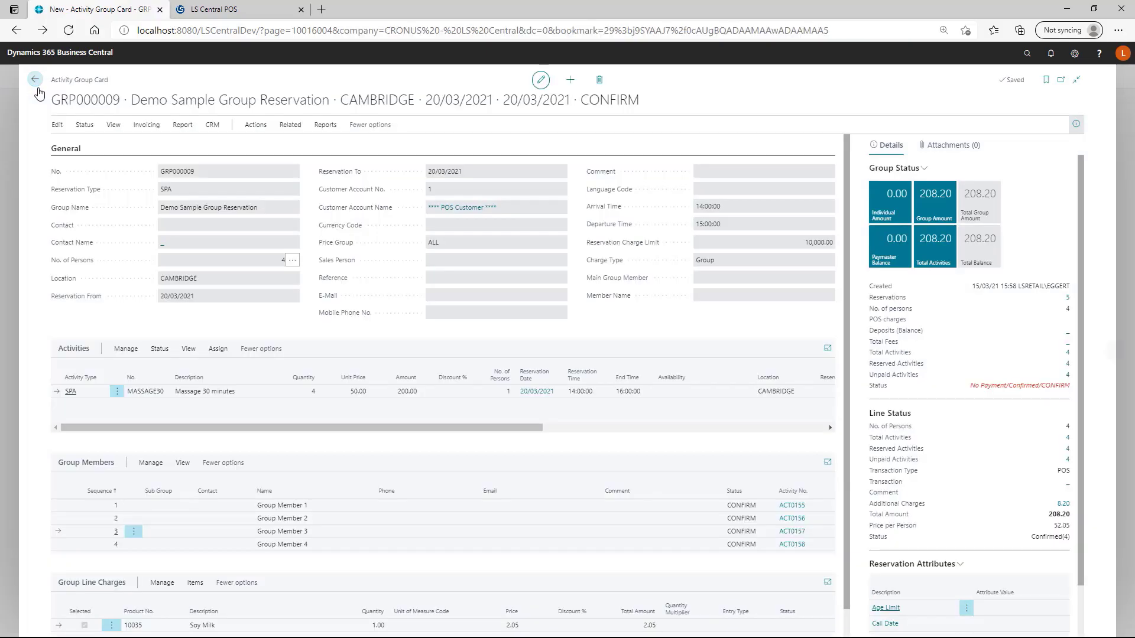